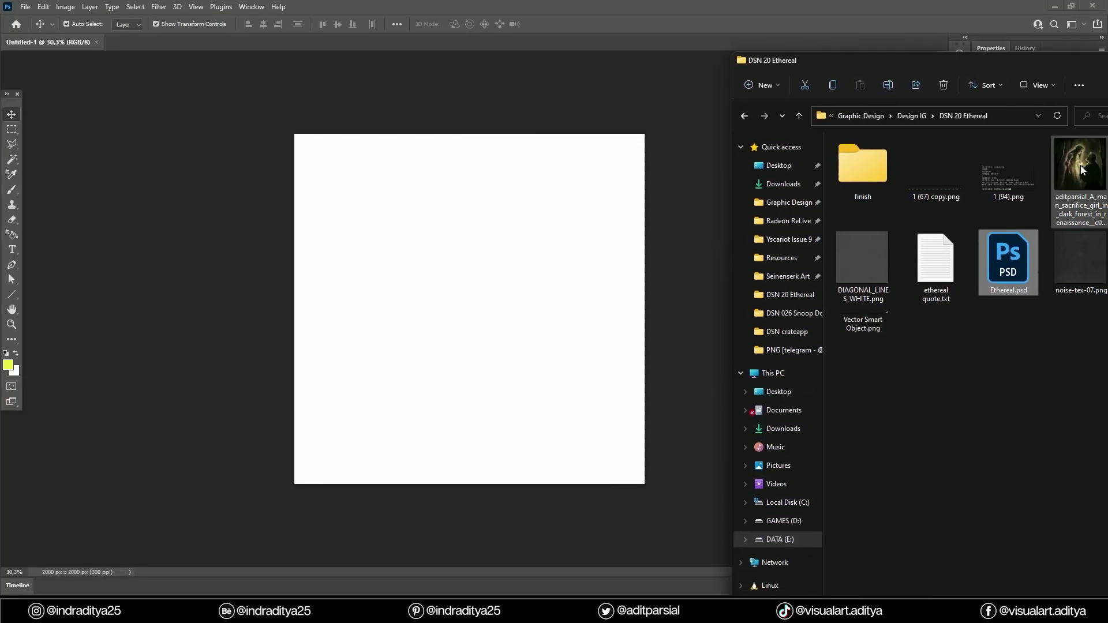
Step: Place the forest couple painting as its own layer filling the square canvas
left_click_drag(1081, 170, 450, 313)
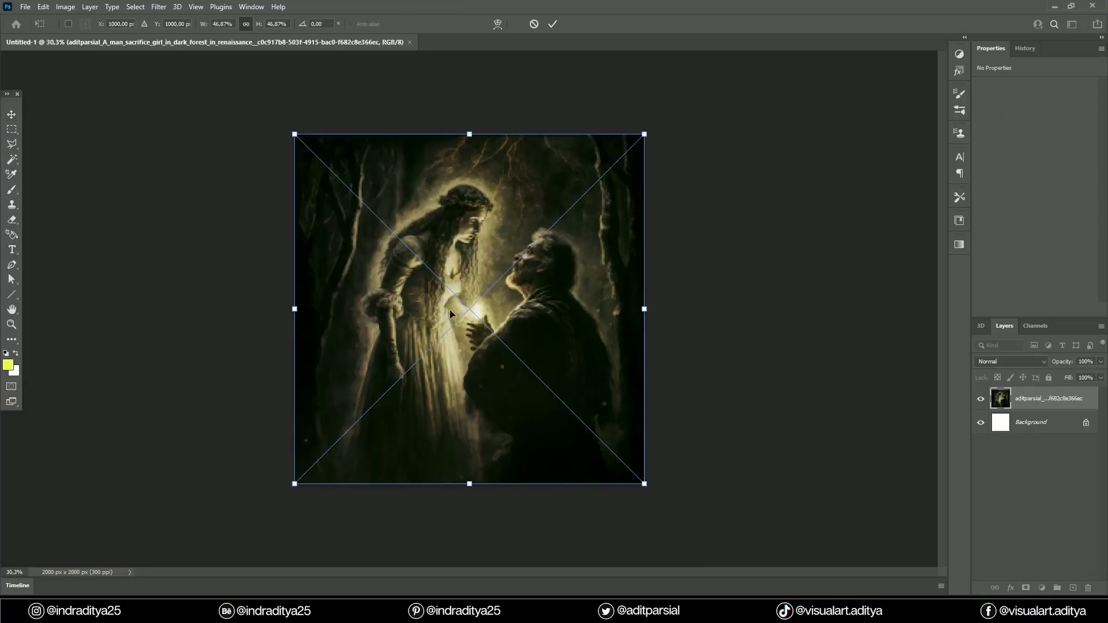
key("Return")
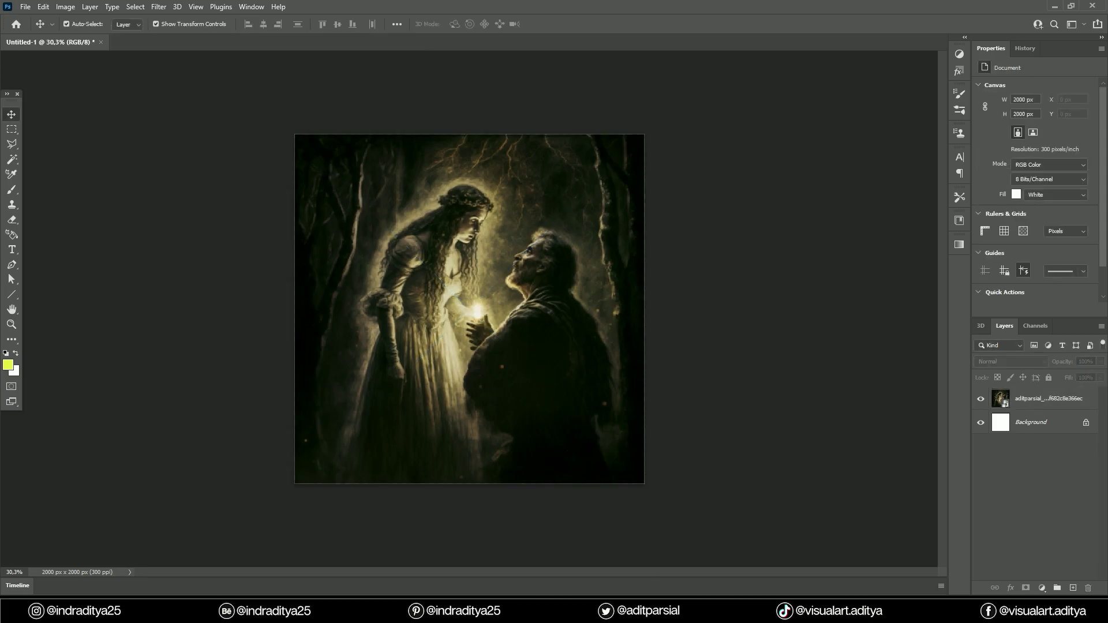
key("alt+Tab")
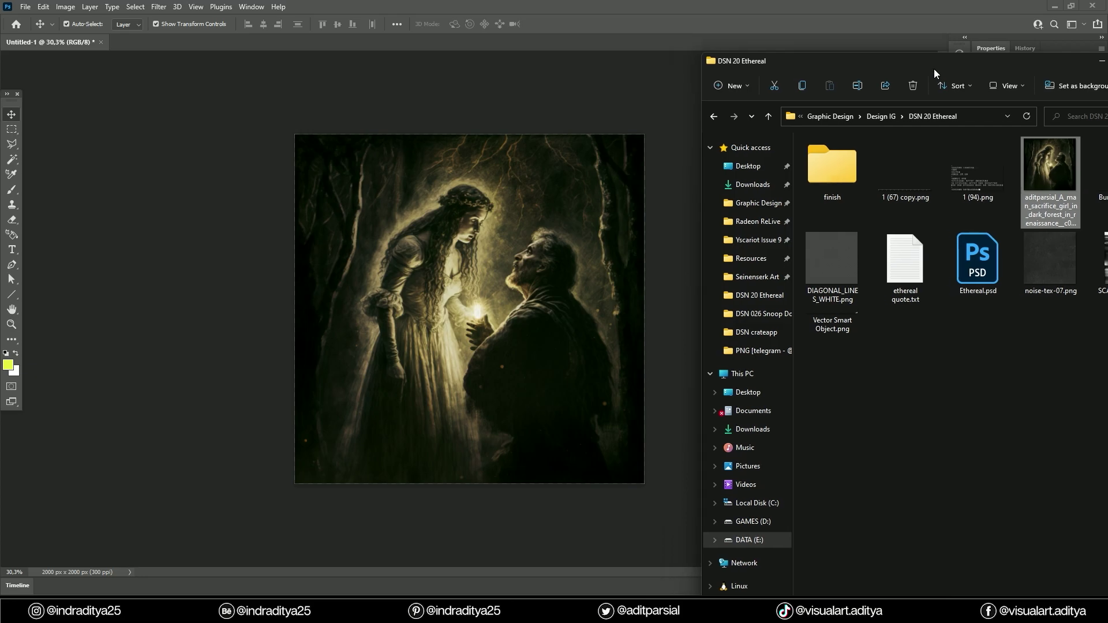
Step: Place the Burnt-Hole-25 texture, scaled to about 38% and rotated near upright
left_click_drag(1061, 162, 476, 314)
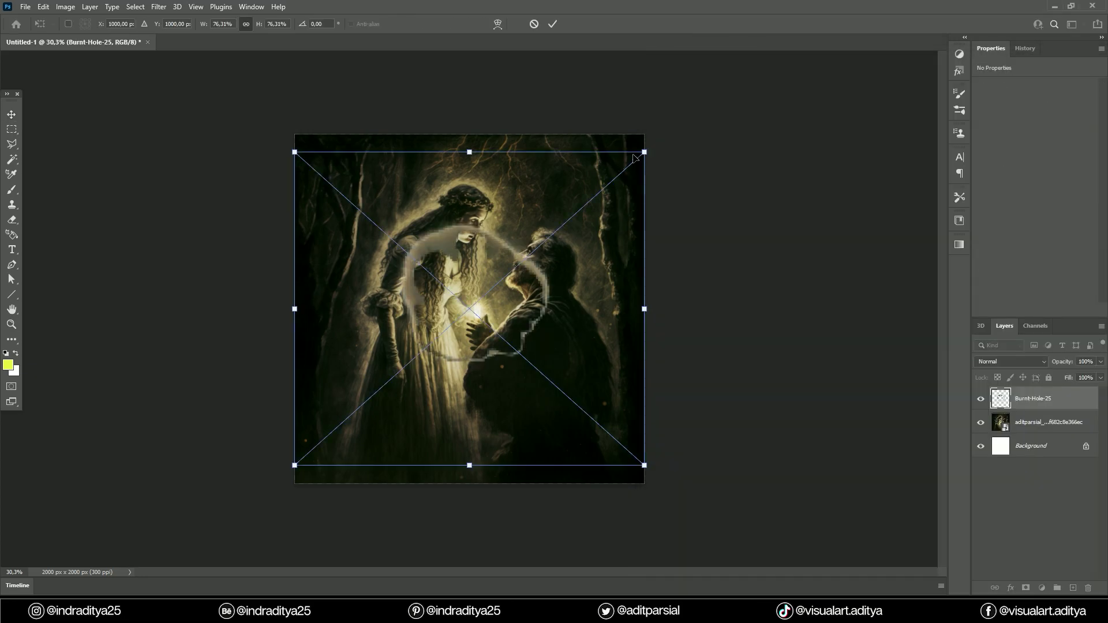
left_click_drag(635, 158, 561, 231)
mouse_move(562, 392)
left_mouse_down()
mouse_move(513, 367)
mouse_move(411, 386)
left_mouse_up()
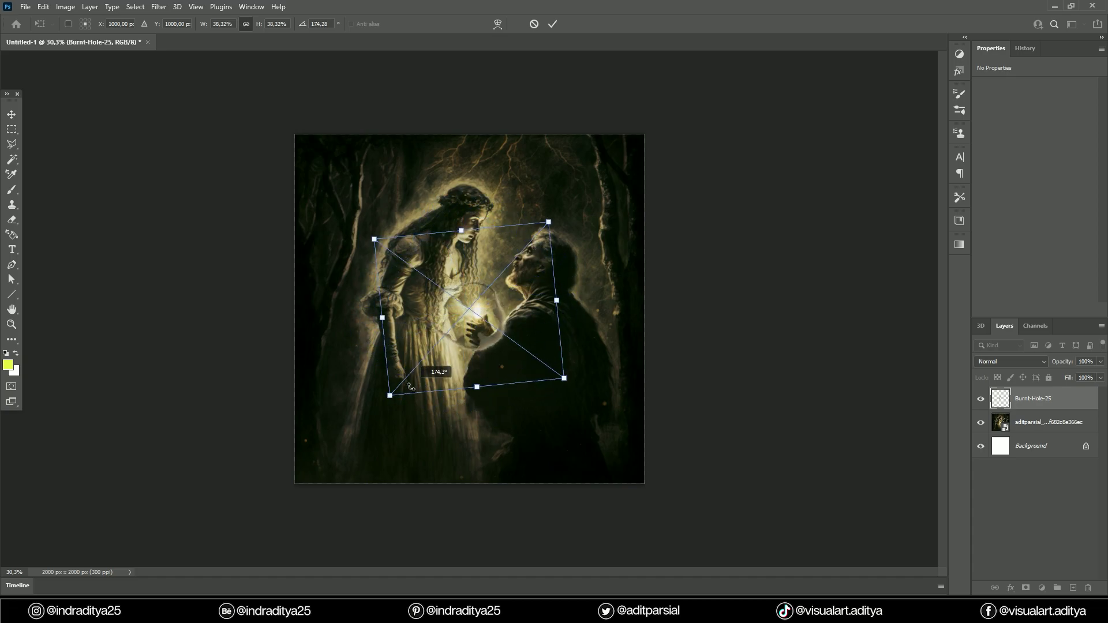
left_click_drag(411, 387, 533, 241)
key("Return")
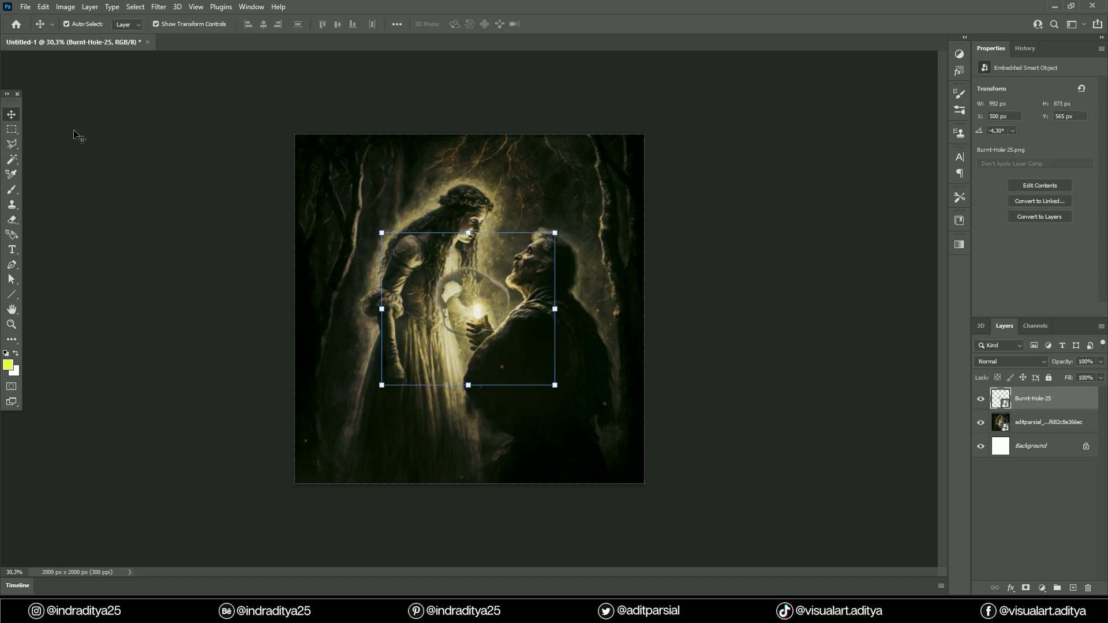
Step: Blend the burnt-hole texture in Color Dodge and nudge it down around the lantern
left_click(1040, 412, "ctrl")
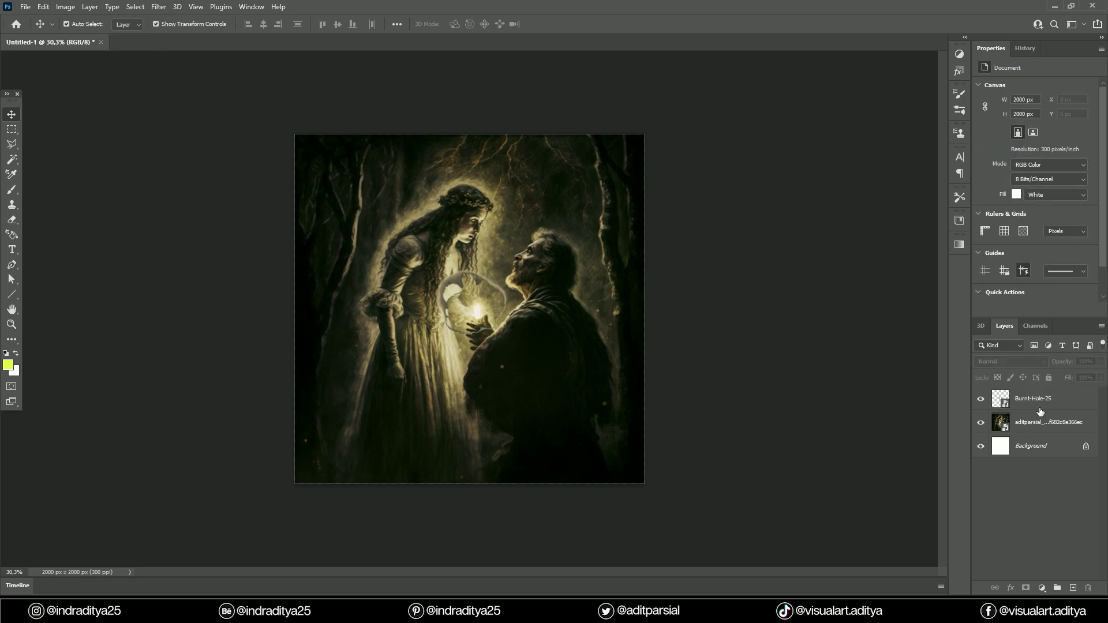
left_click(1010, 361)
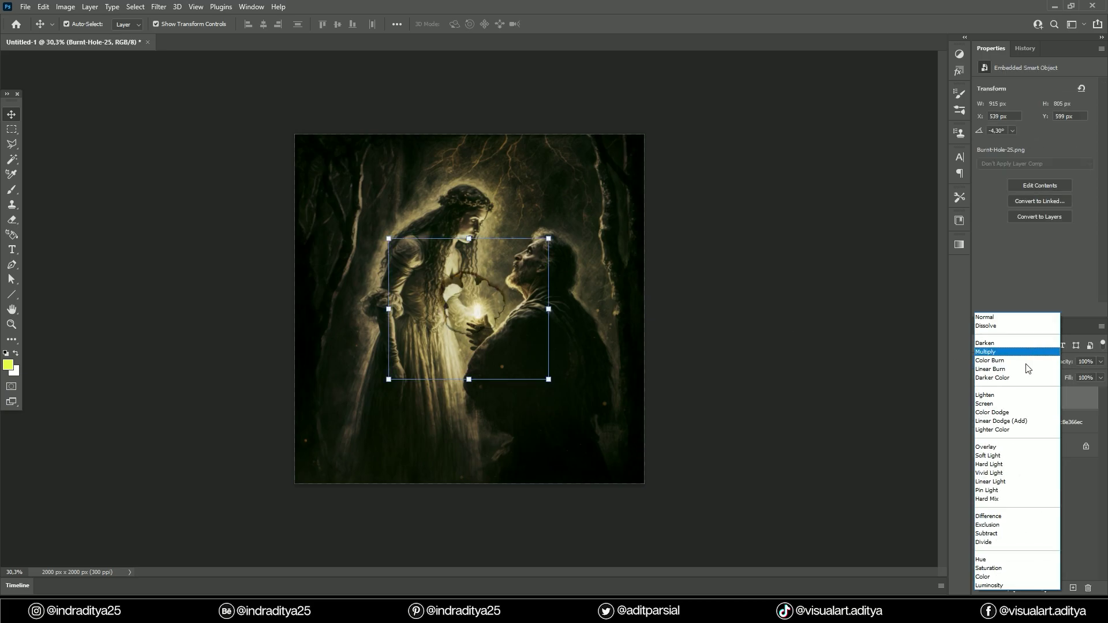
left_click(1023, 413)
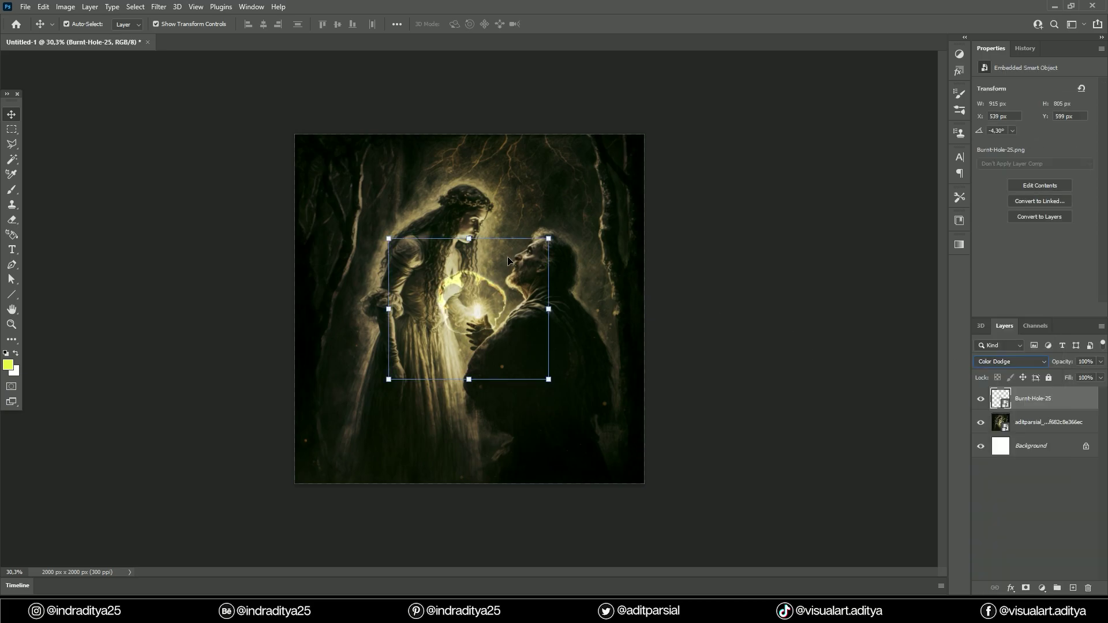
left_click(1042, 398, "ctrl")
key("ctrl+t")
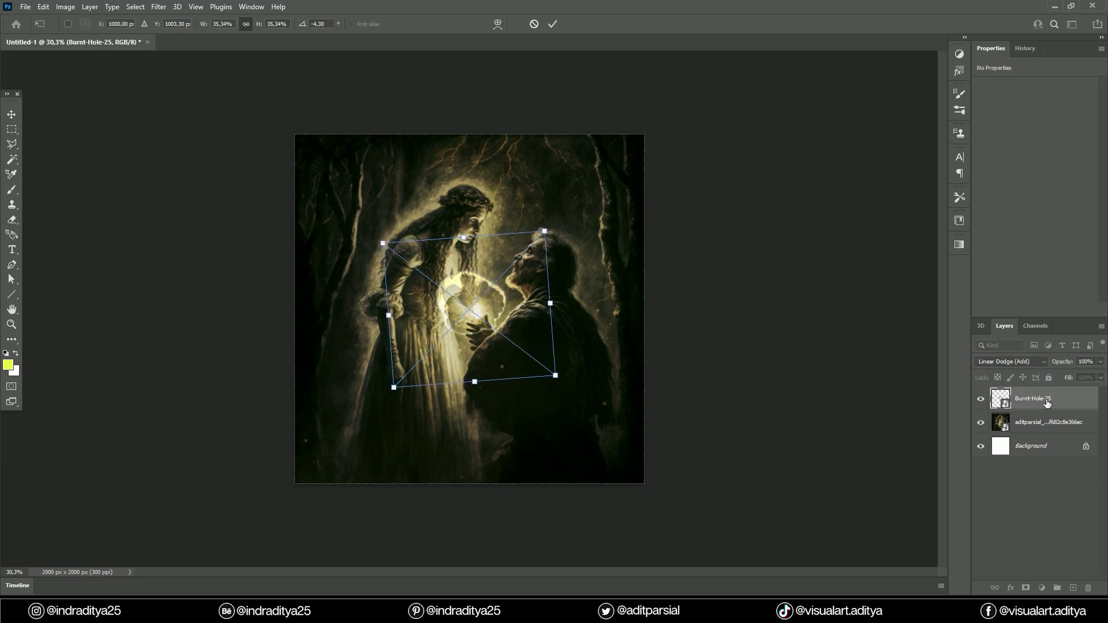
key("Right")
key("Right")
key("Right")
key("Down")
key("Down")
key("Down")
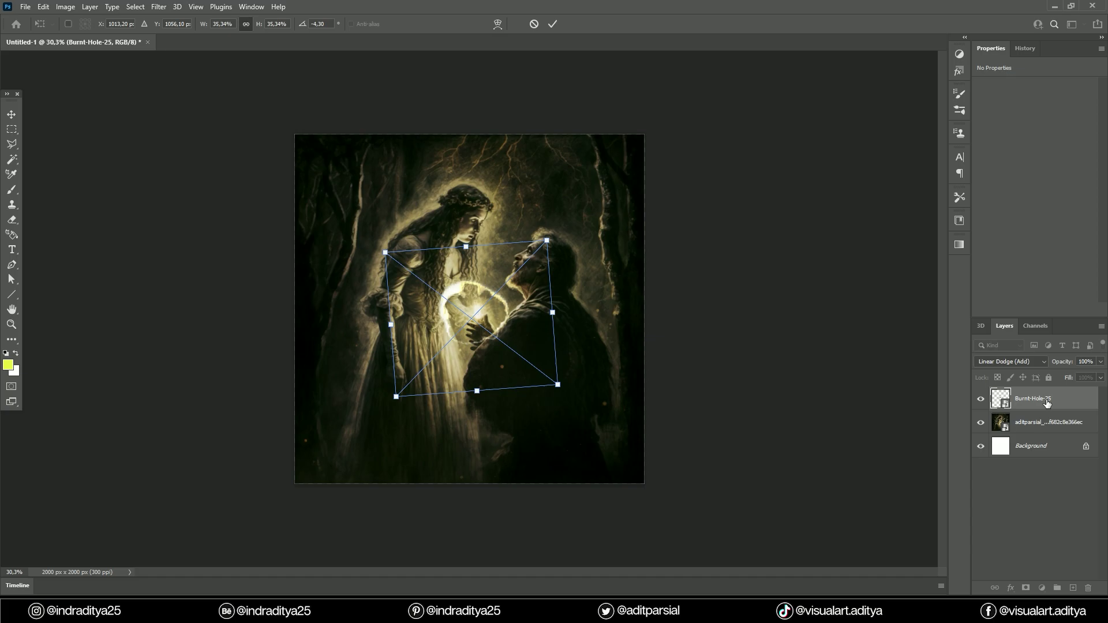
key("Return")
left_click(767, 242)
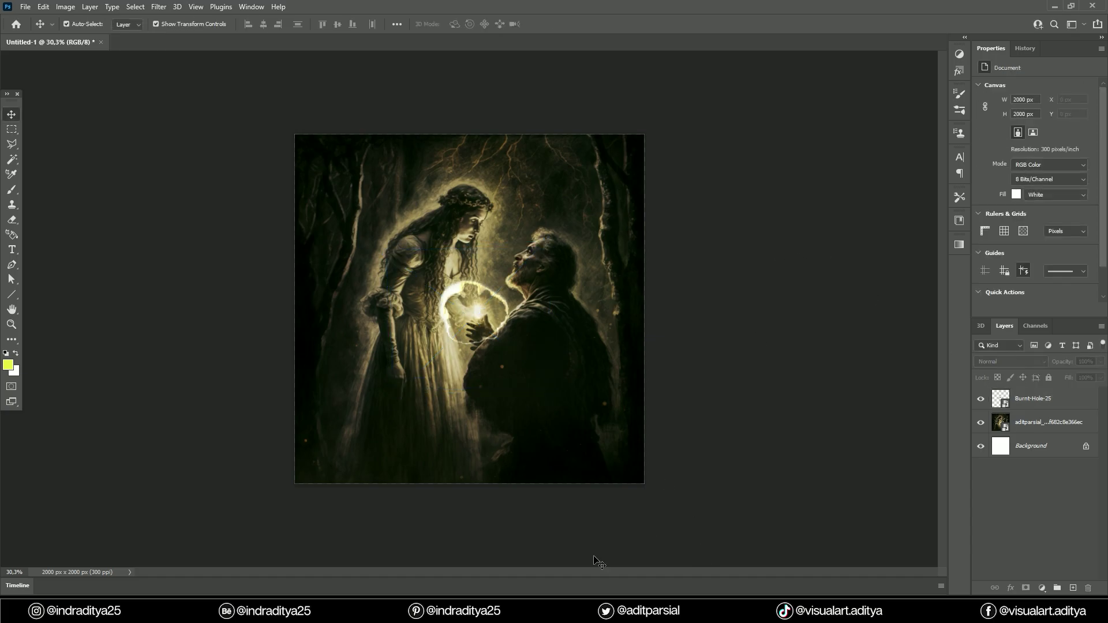
key("alt+Tab")
Step: Overlay DIAGONAL_LINES_WHITE.png across the whole canvas with a Soft Light blend
left_click_drag(1068, 180, 519, 277)
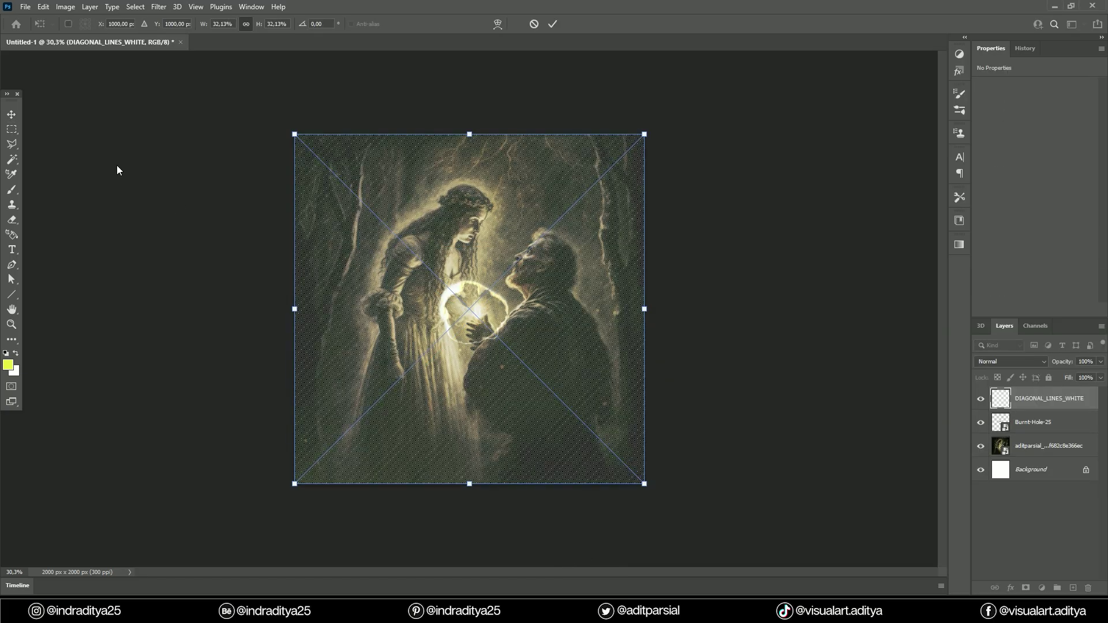
key("Return")
left_click(1010, 361)
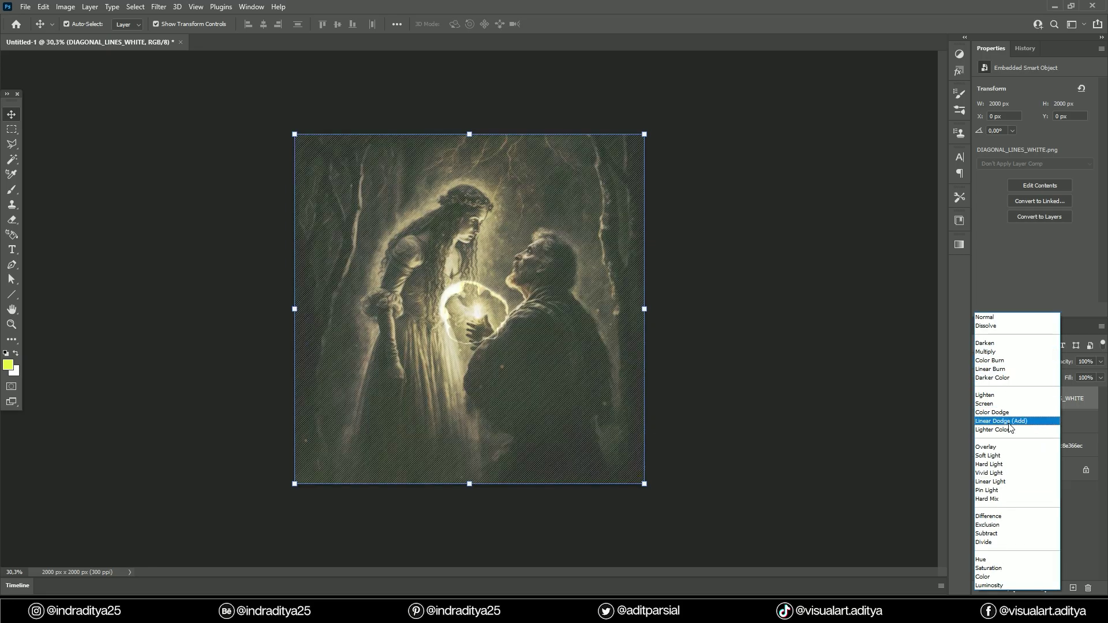
left_click(1008, 456)
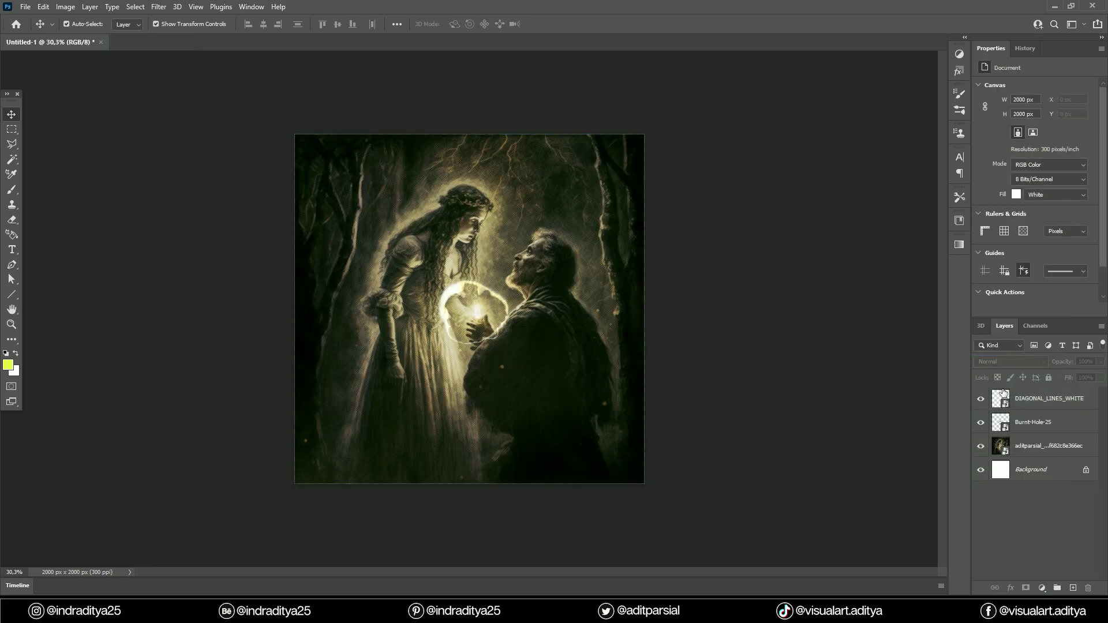
left_click(1004, 393)
left_click(1021, 362)
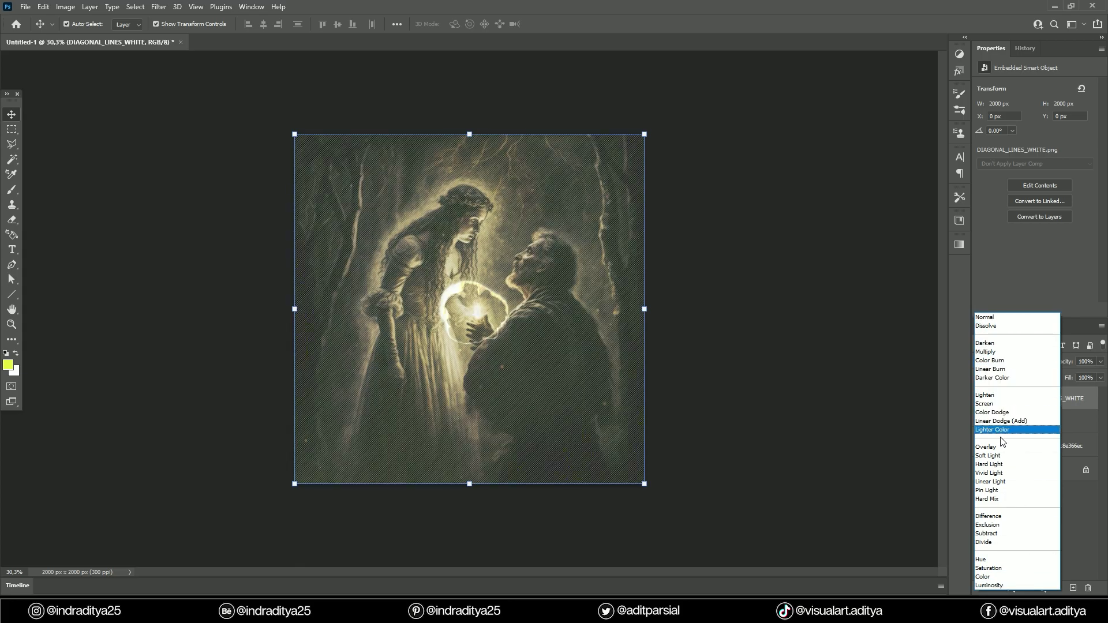
left_click(992, 455)
left_click(779, 374)
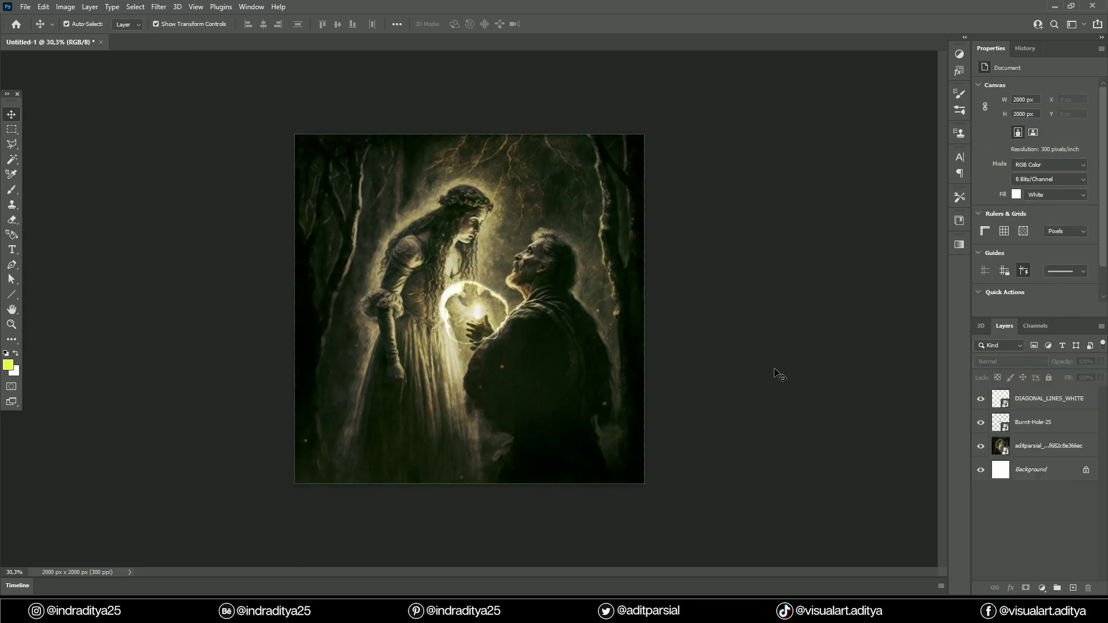
key("t")
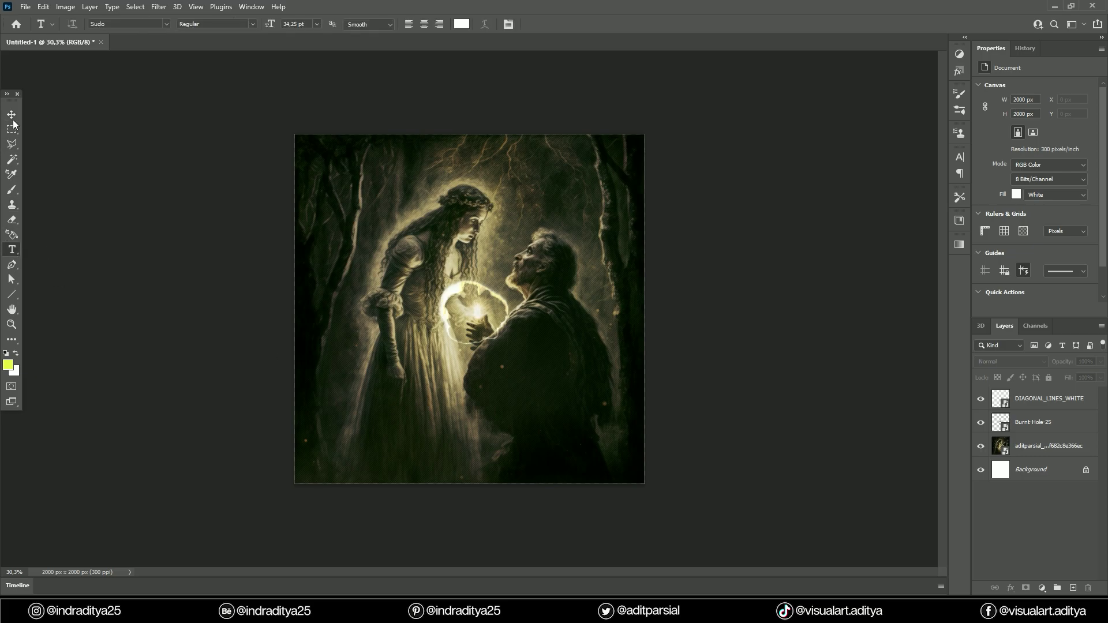
left_click(12, 114)
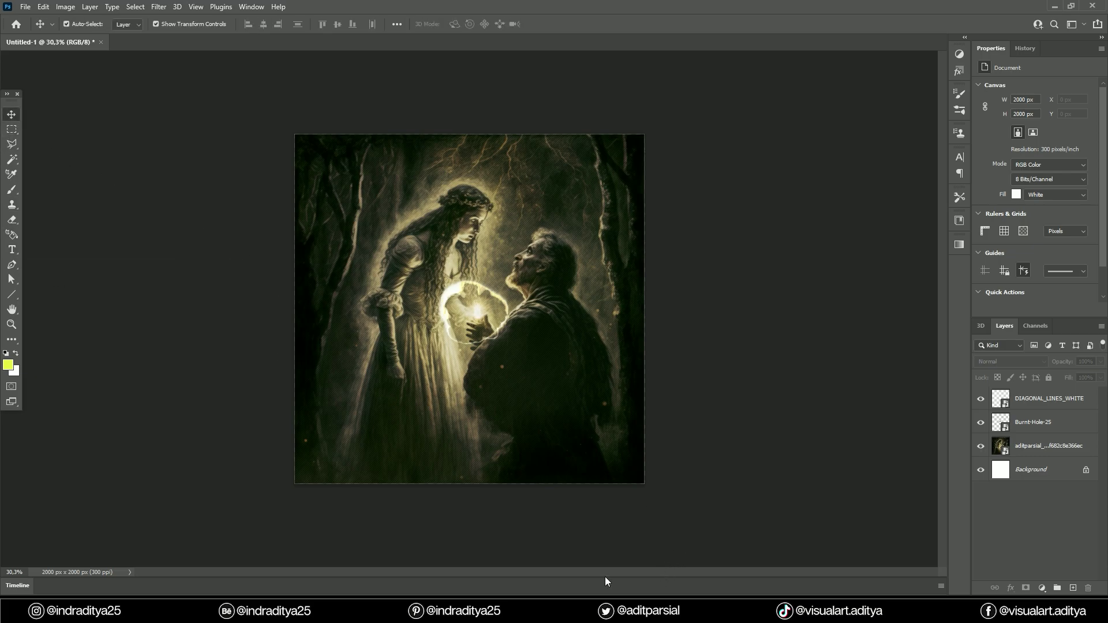
Step: Place the SCAN3 texture scaled to 48% and moved up on the canvas
key("alt+Tab")
left_click_drag(1064, 271, 453, 293)
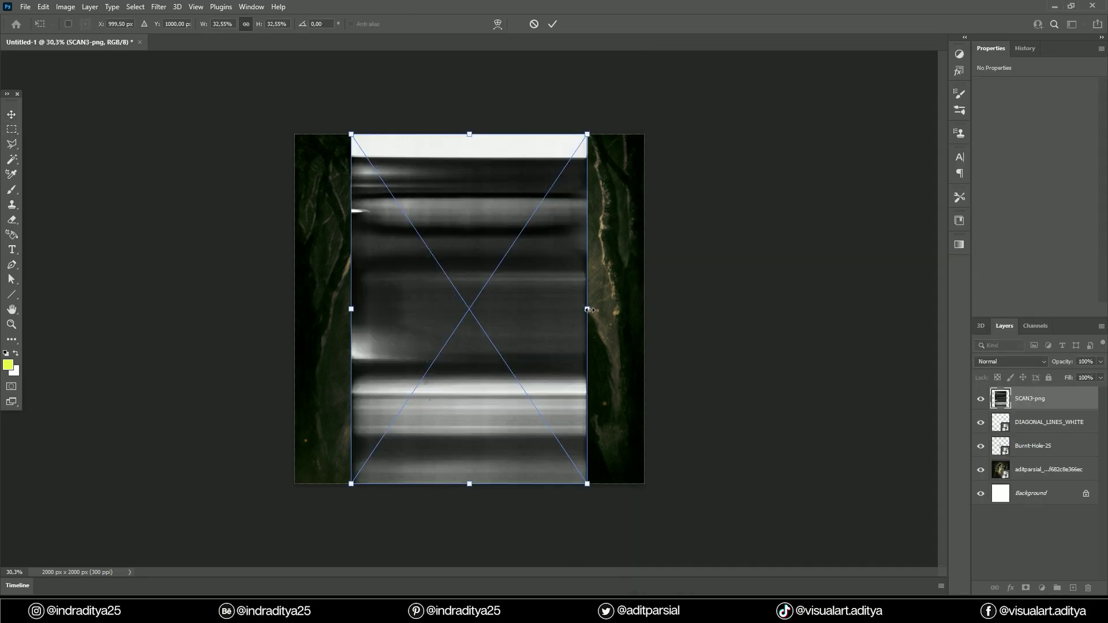
left_click_drag(589, 309, 647, 308)
left_click_drag(470, 323, 470, 216)
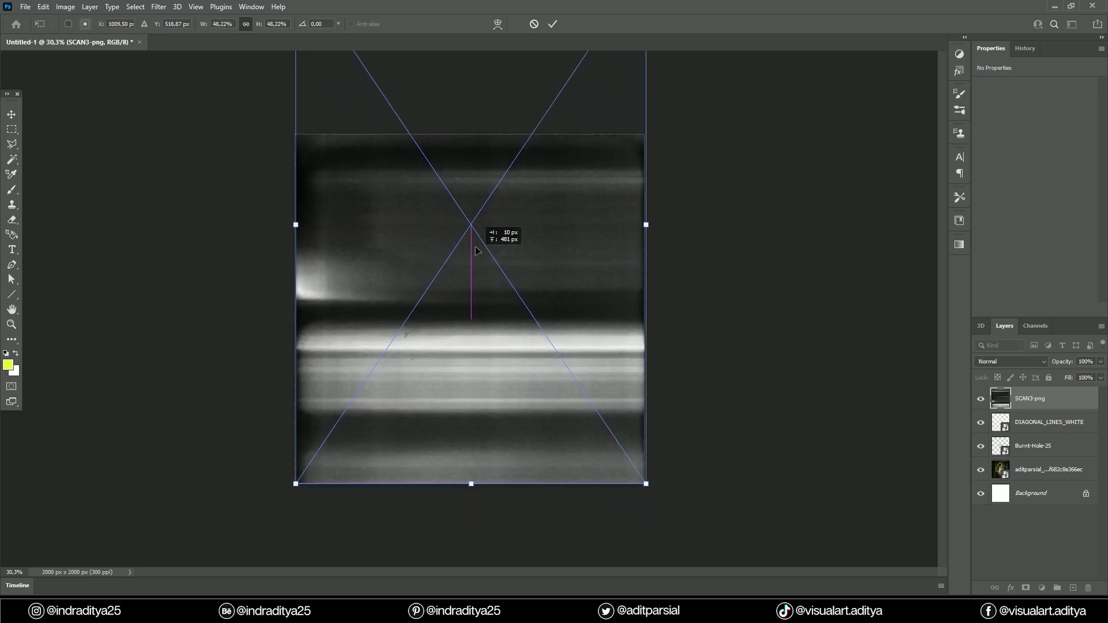
key("Return")
Step: Blend the scan texture in Color Dodge and nudge it into position
left_click(1009, 361)
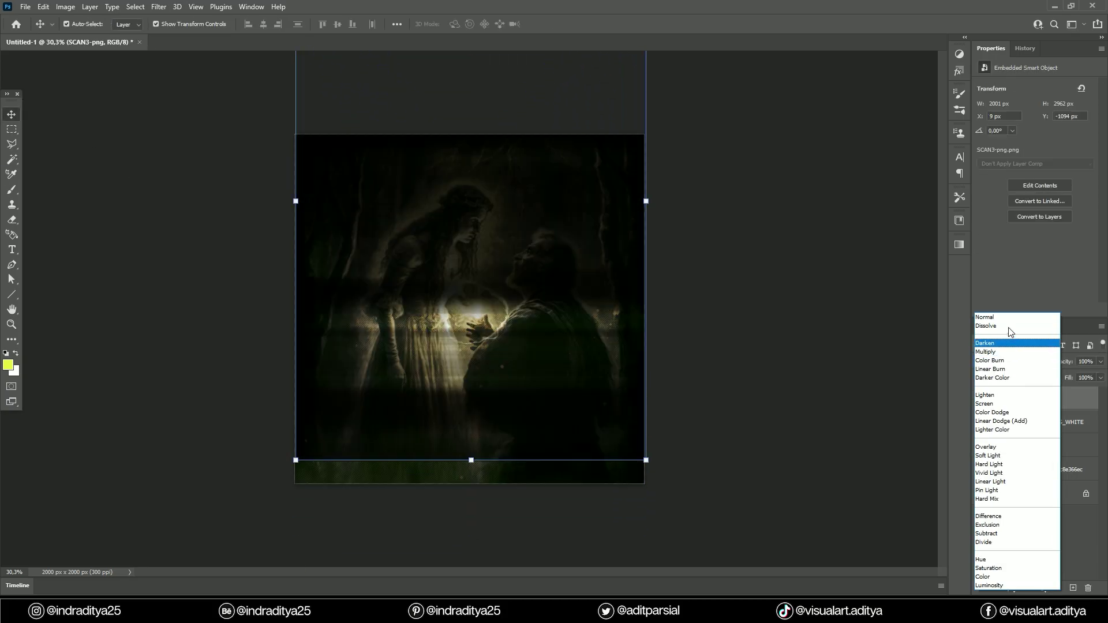
left_click(1006, 413)
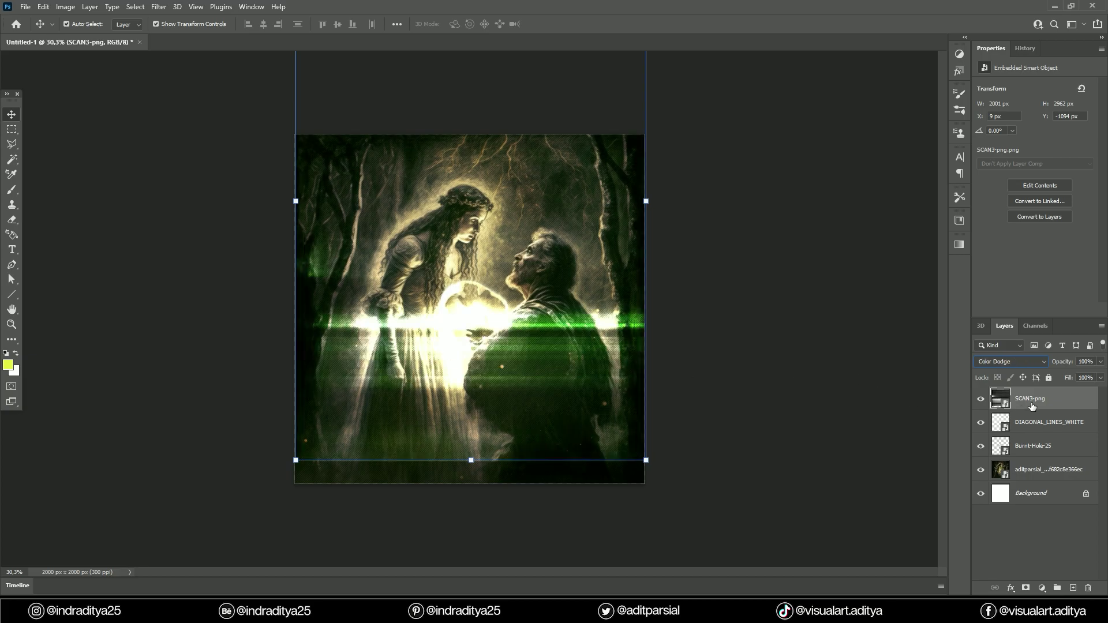
key("ctrl+t")
key("shift+Down")
key("shift+Down")
key("shift+Down")
key("shift+Down")
key("shift+Down")
key("shift+Down")
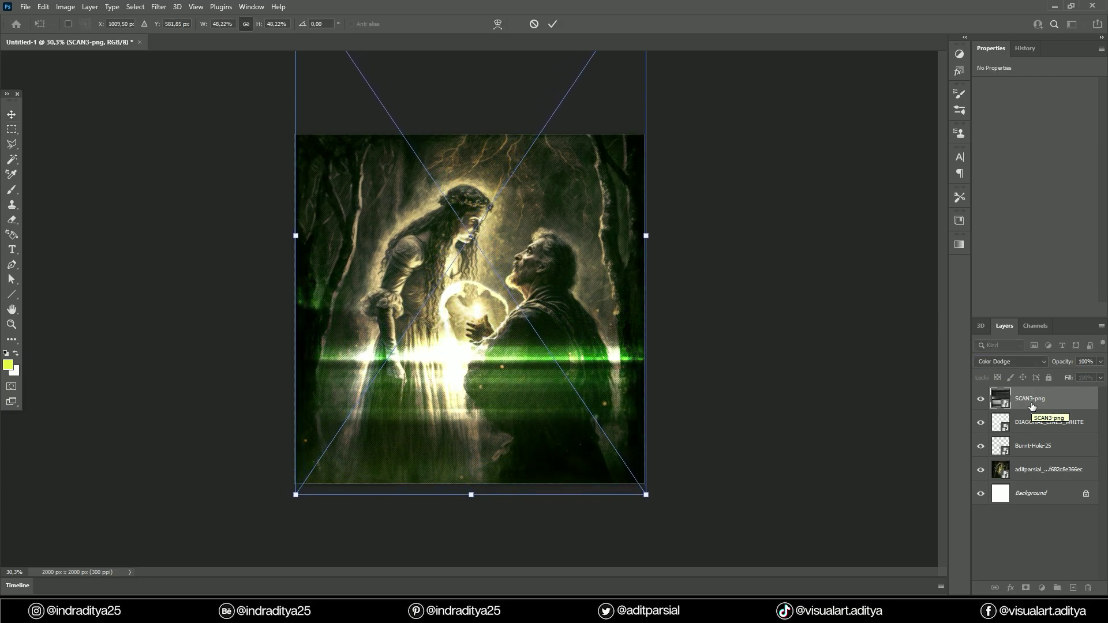
key("Up")
key("Up")
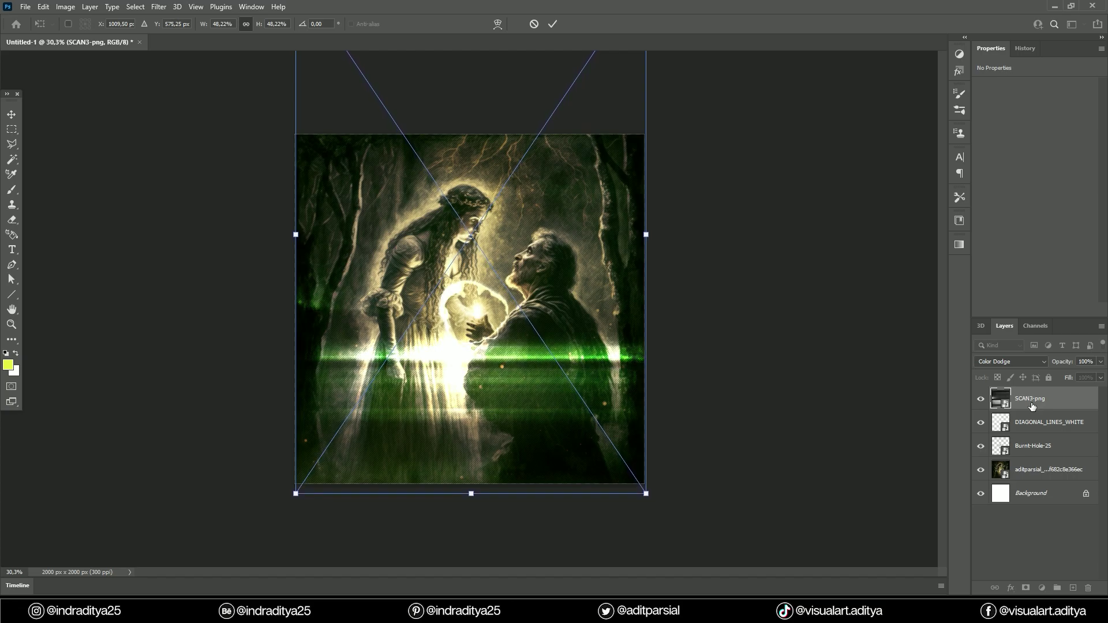
key("Return")
left_click(695, 346)
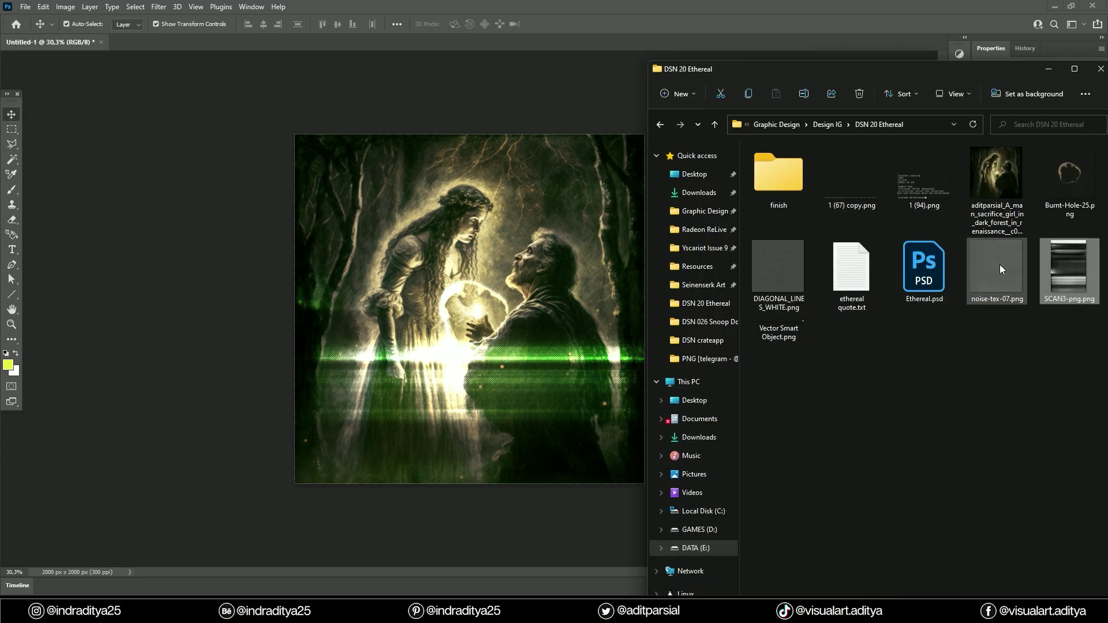
Step: Add noise-tex-07 as a top layer and center the typed ETHEREAL title below the heart
left_click_drag(1000, 264, 451, 272)
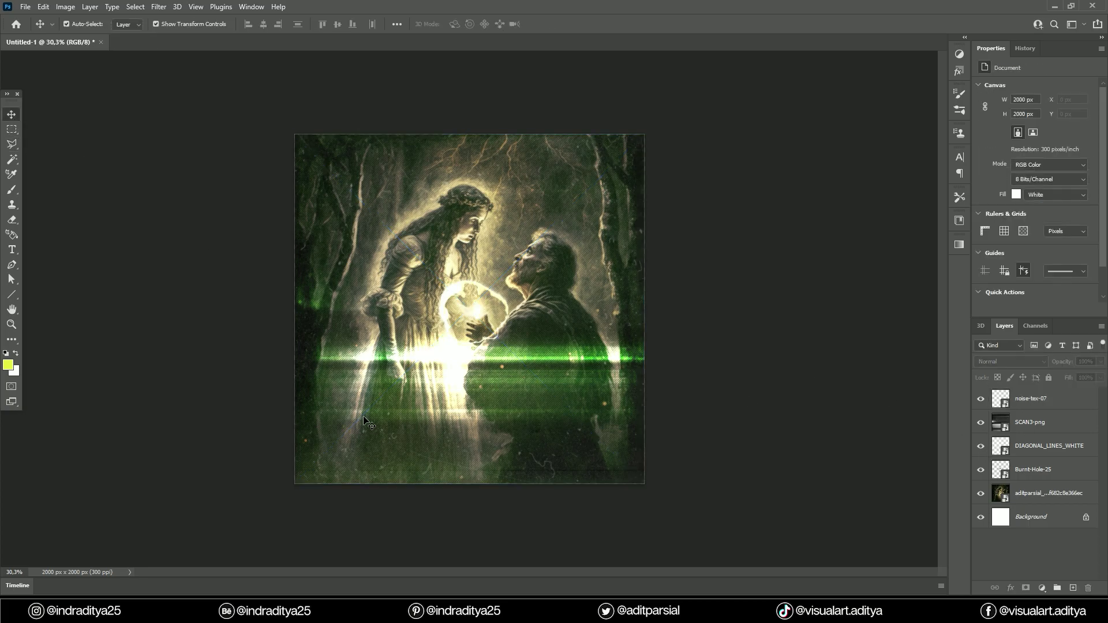
type("ETHERE")
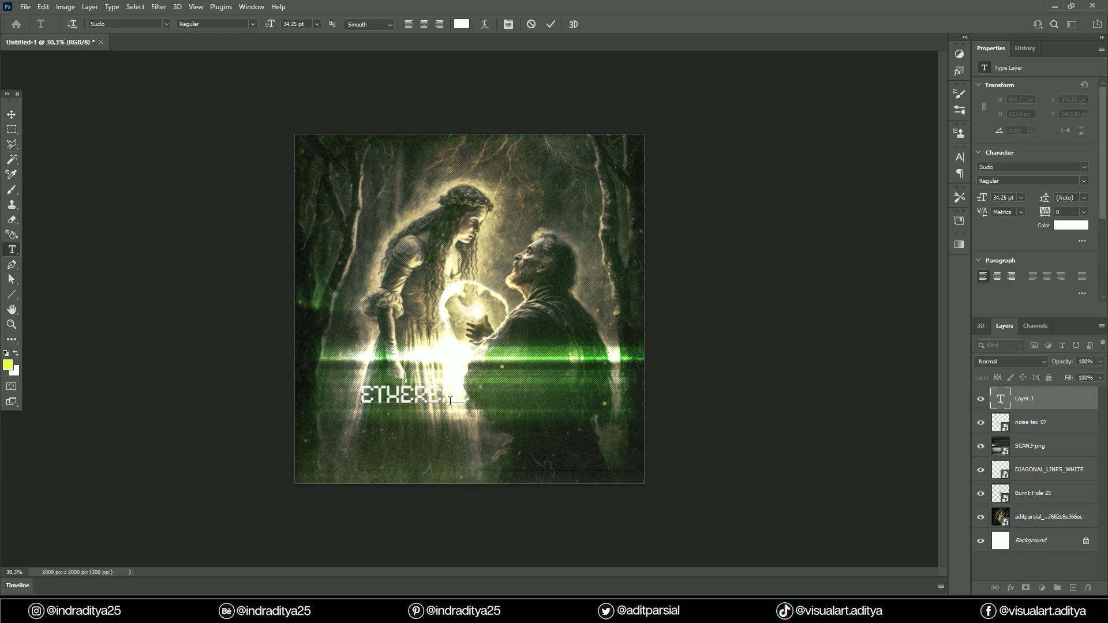
left_click(11, 114)
left_click_drag(403, 399, 457, 432)
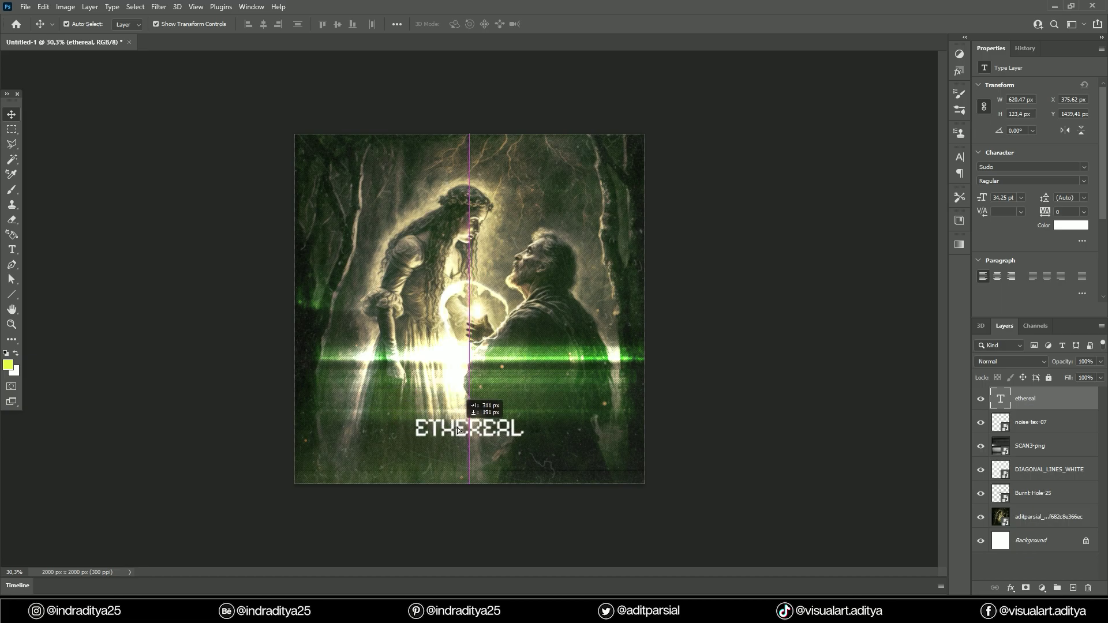
Step: Set the ETHEREAL title to the OSCURA font and scale it wider across the lower cover
left_click(1084, 167)
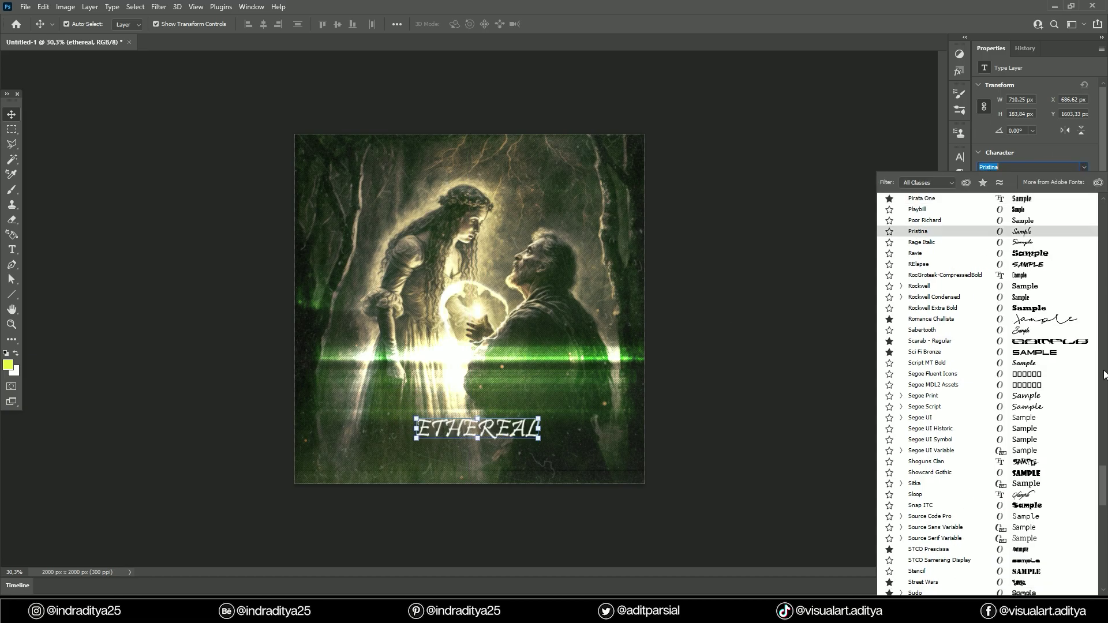
left_click(930, 447)
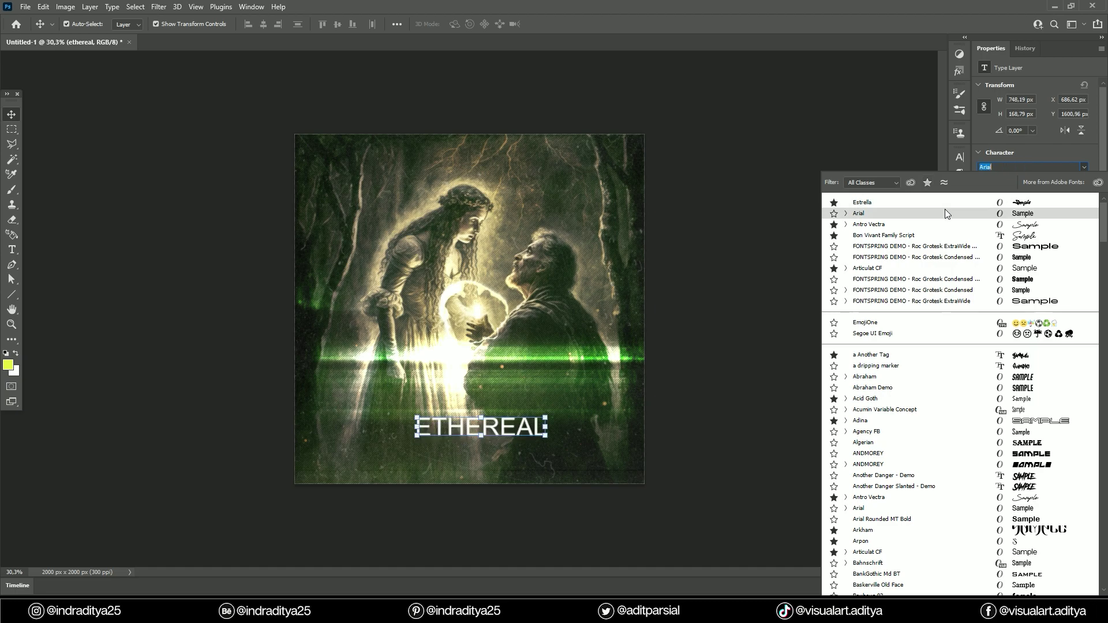
type("oscu")
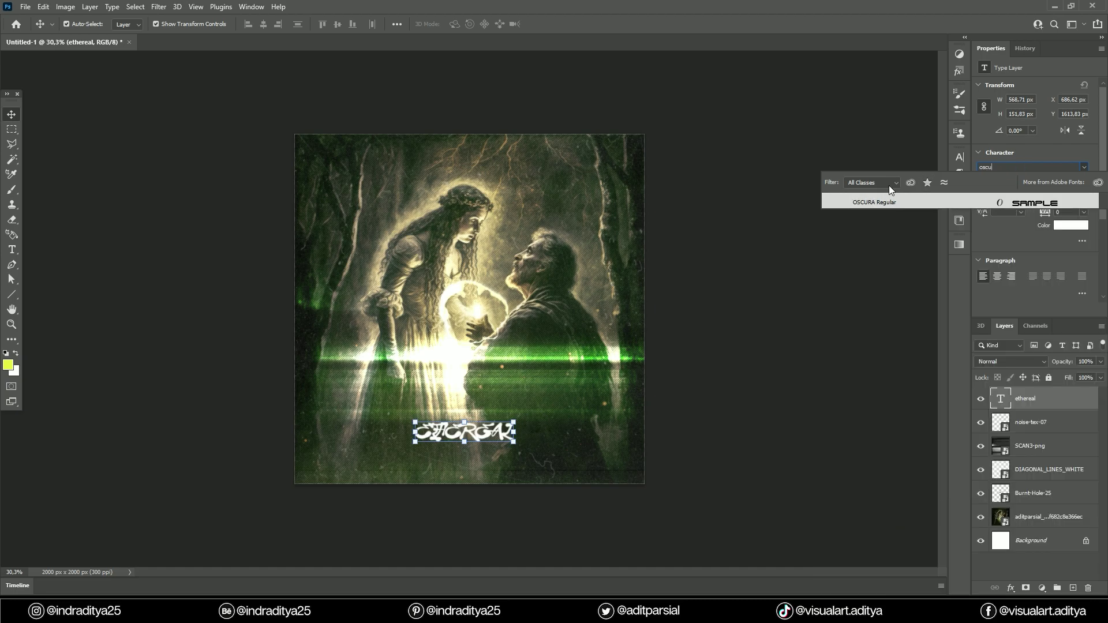
key("Return")
key("ctrl+t")
left_click_drag(507, 425, 469, 391)
mouse_move(573, 404)
left_mouse_down()
mouse_move(615, 414)
mouse_move(553, 412)
left_mouse_up()
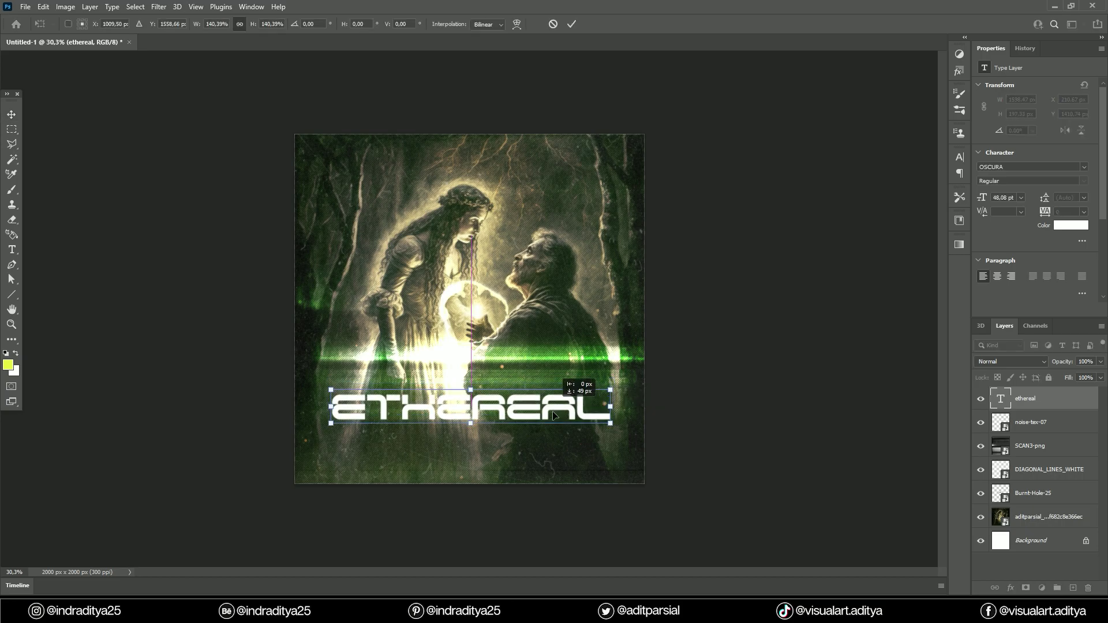
Step: Duplicate the title below itself at 12 pt and retype it as the tagline
key("Return")
left_click_drag(430, 410, 440, 442)
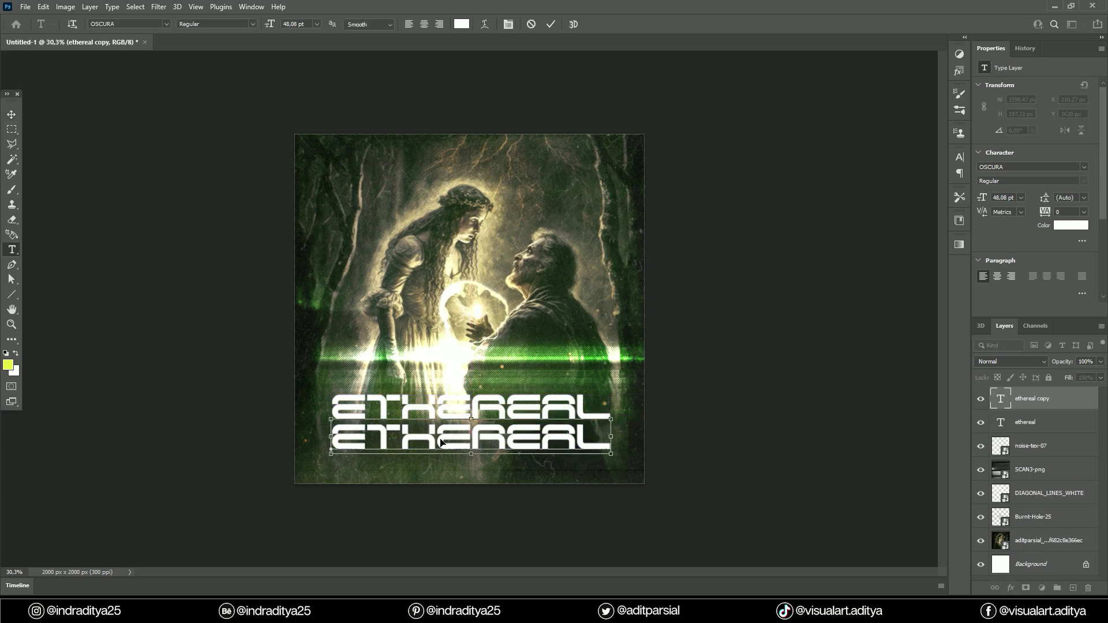
double_click(440, 442)
left_click(1020, 198)
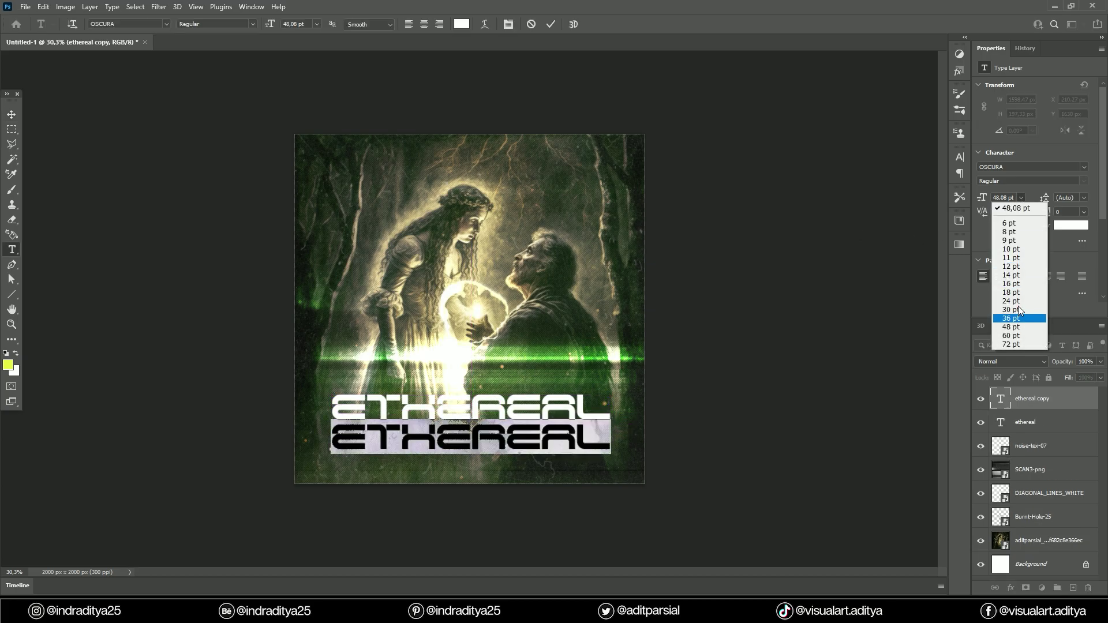
left_click(1018, 306)
left_click(1021, 197)
left_click(1018, 281)
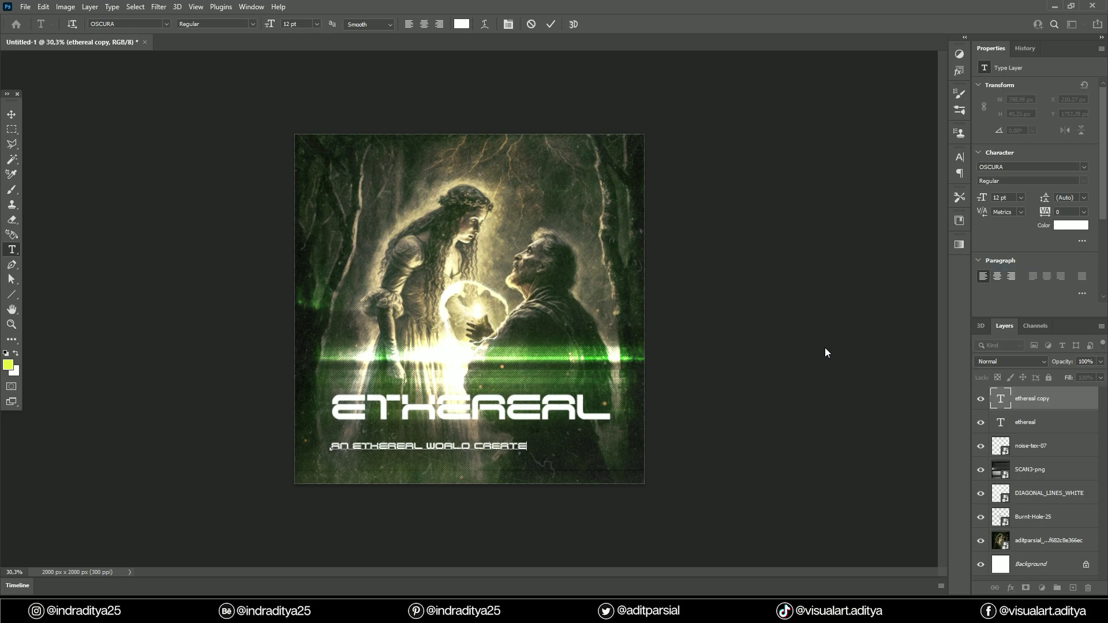
type("THE")
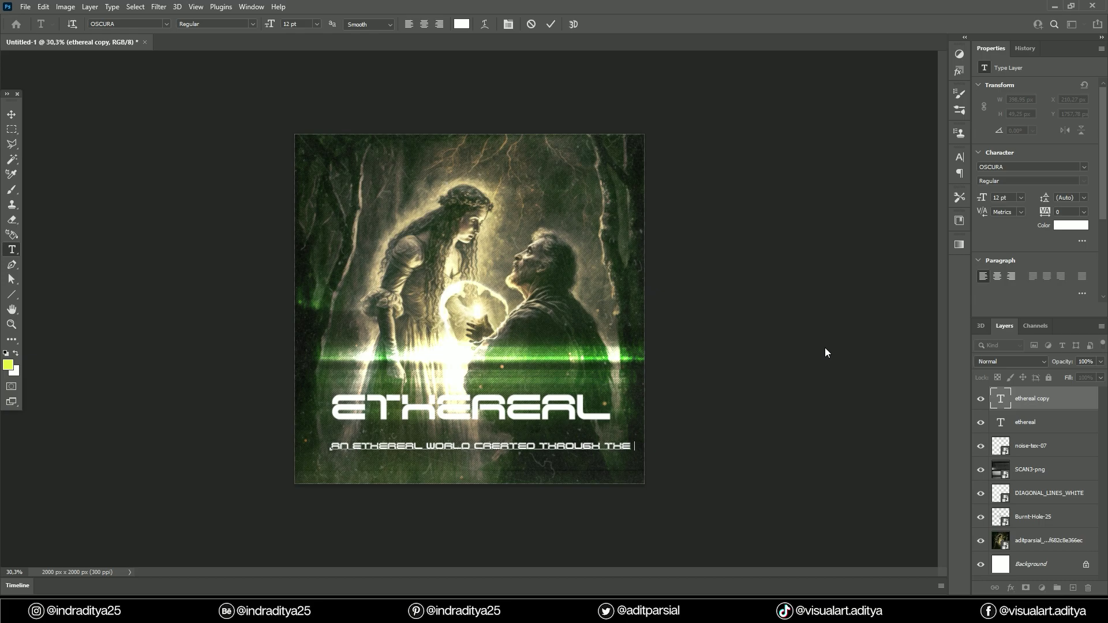
Step: Set the tagline's letter tracking to 10
key("ctrl+a")
left_click(627, 445)
key("ctrl+a")
left_click(1021, 211)
left_click(1016, 249)
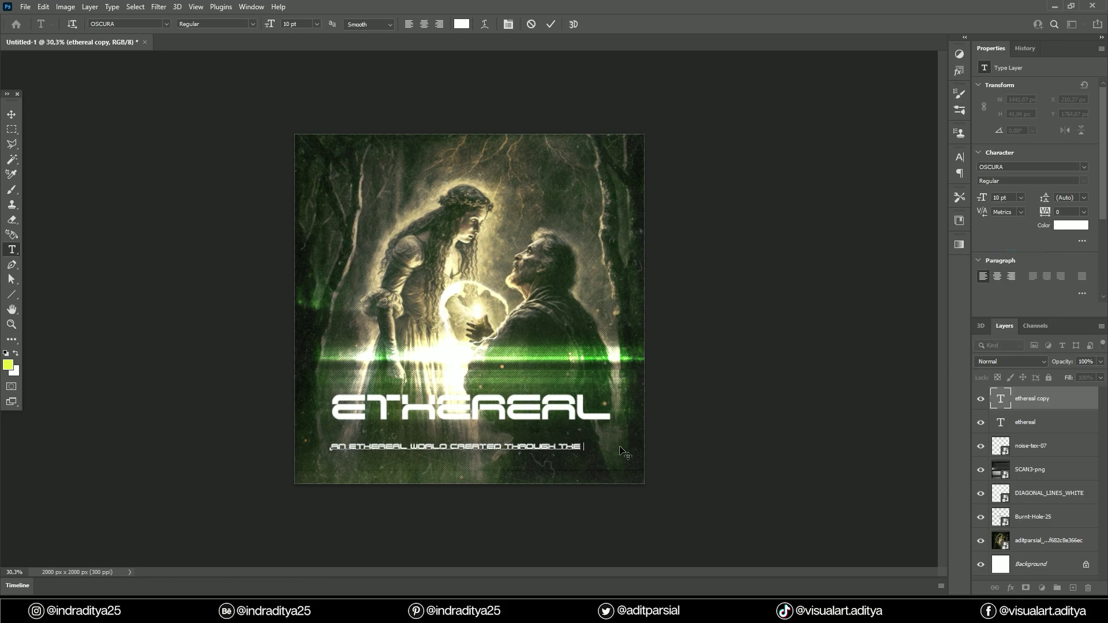
left_click(12, 115)
Step: Switch the tagline to the Sudo Regular font
left_click(1021, 198)
left_click(1007, 242)
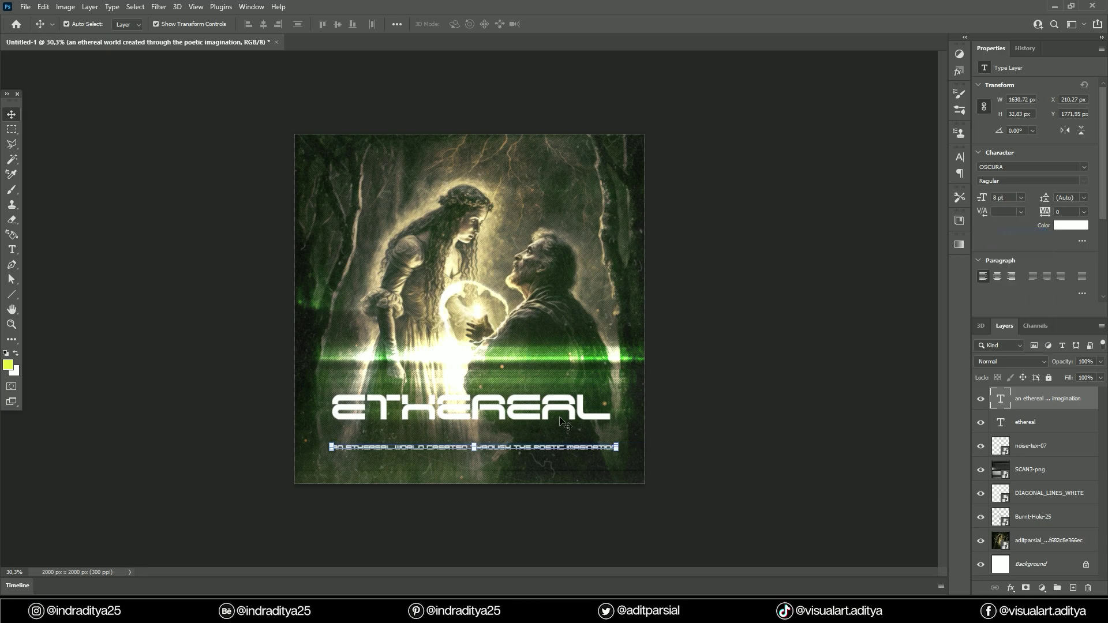
left_click(1028, 167)
type("s")
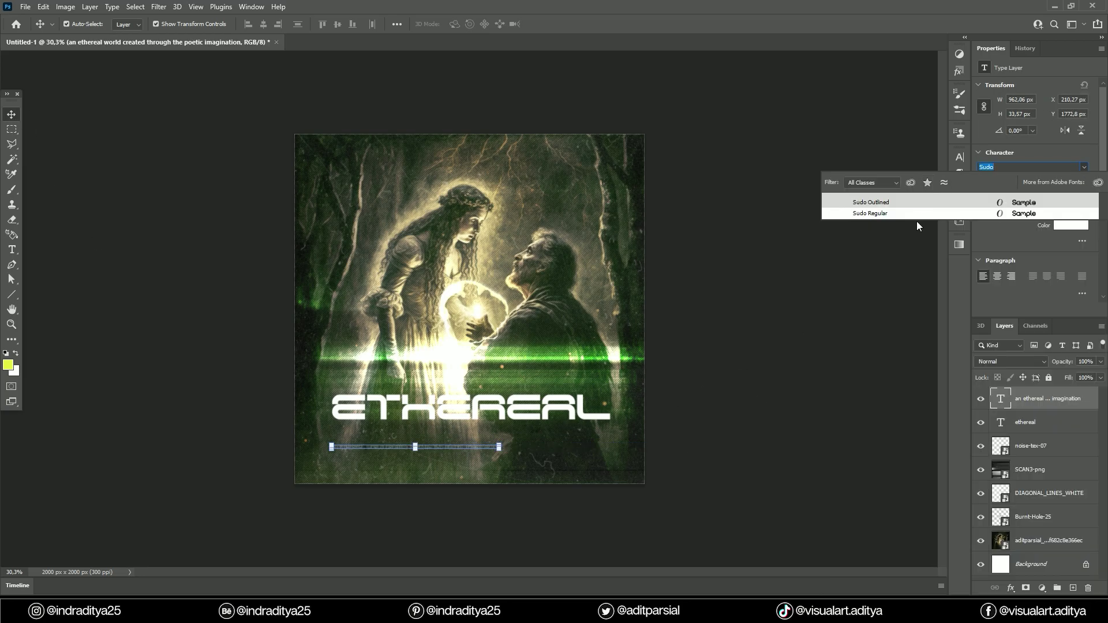
left_click(916, 221)
double_click(1000, 399)
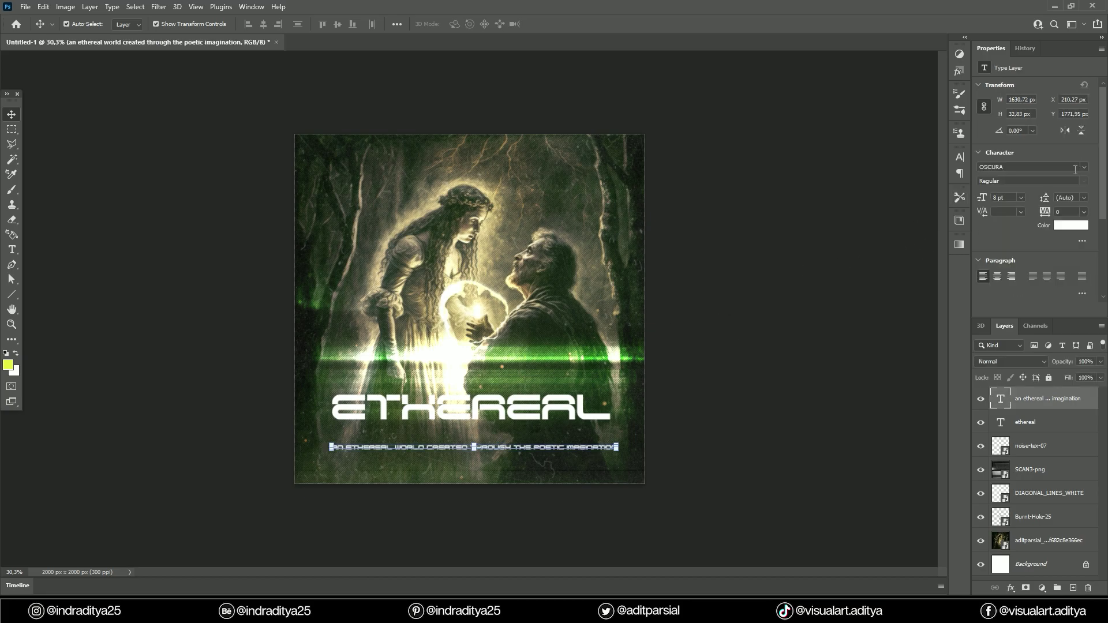
left_click(1079, 166)
type("sudo")
key("Down")
key("Return")
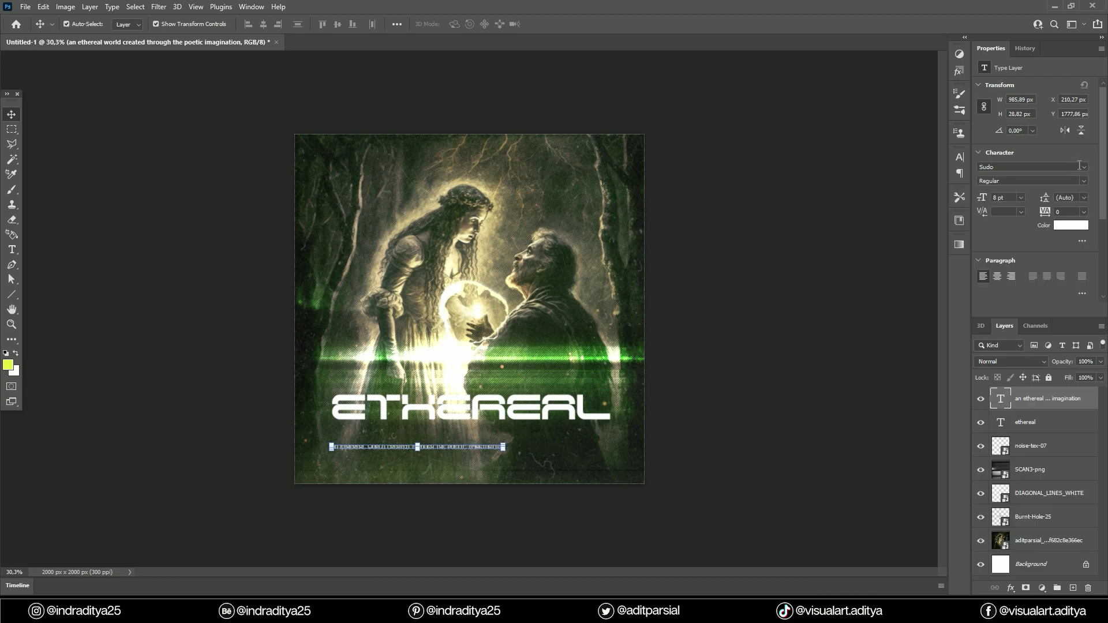
Step: Size the tagline to 14 pt and center it beneath ETHEREAL
left_click(1021, 197)
left_click(1019, 284)
left_click(1020, 197)
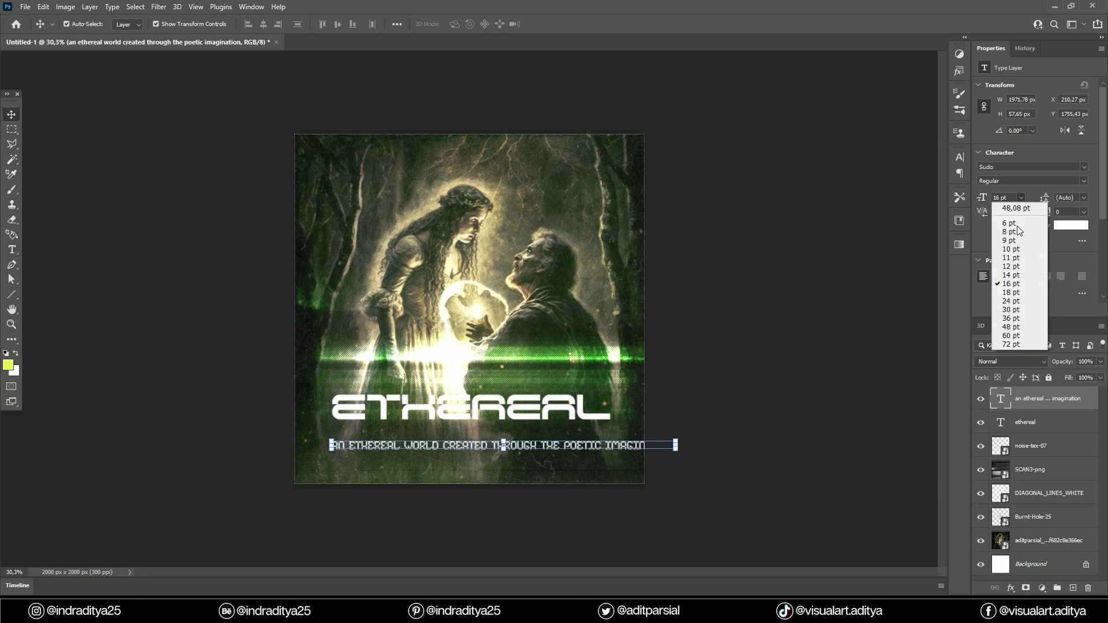
left_click(1010, 279)
left_click(1021, 197)
left_click(1007, 262)
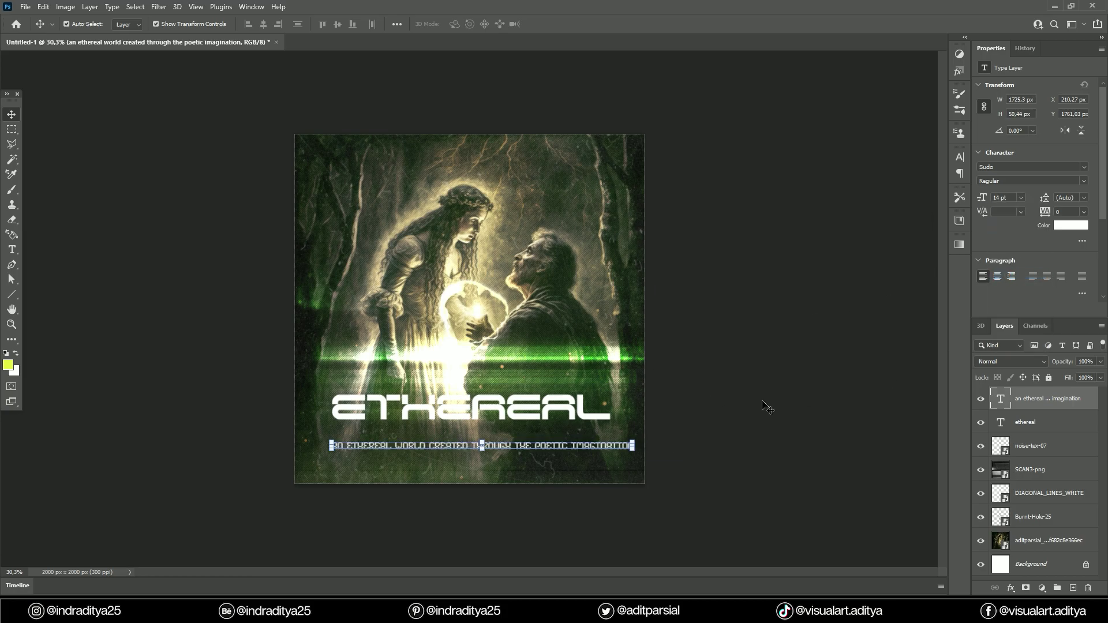
left_click_drag(512, 449, 499, 434)
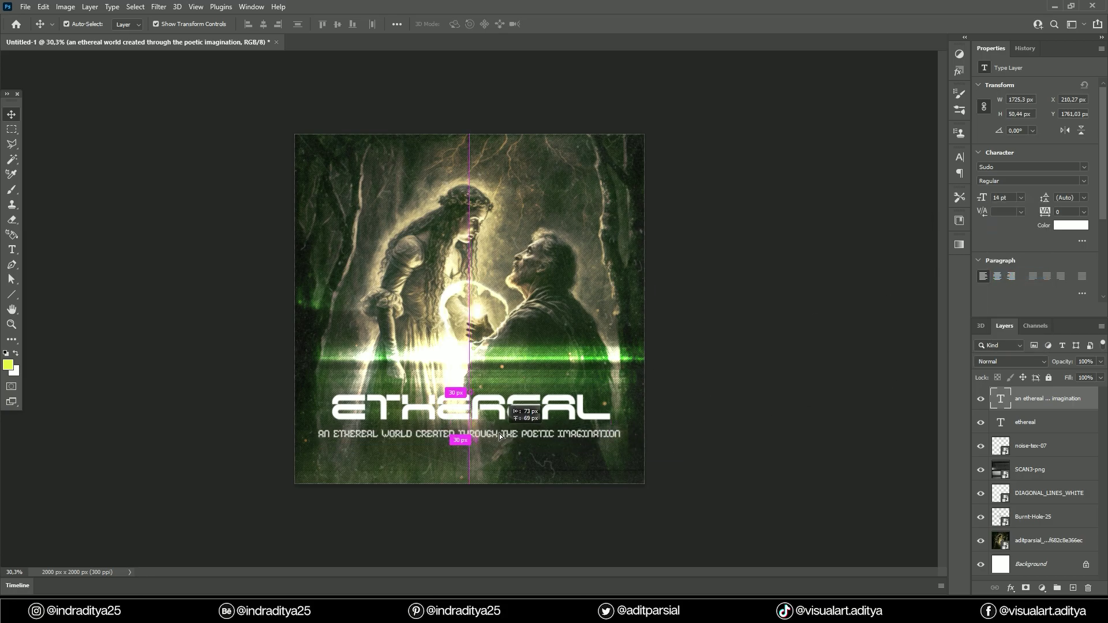
Step: Scrub the ETHEREAL title up to 51 pt and recenter it
left_click(409, 412)
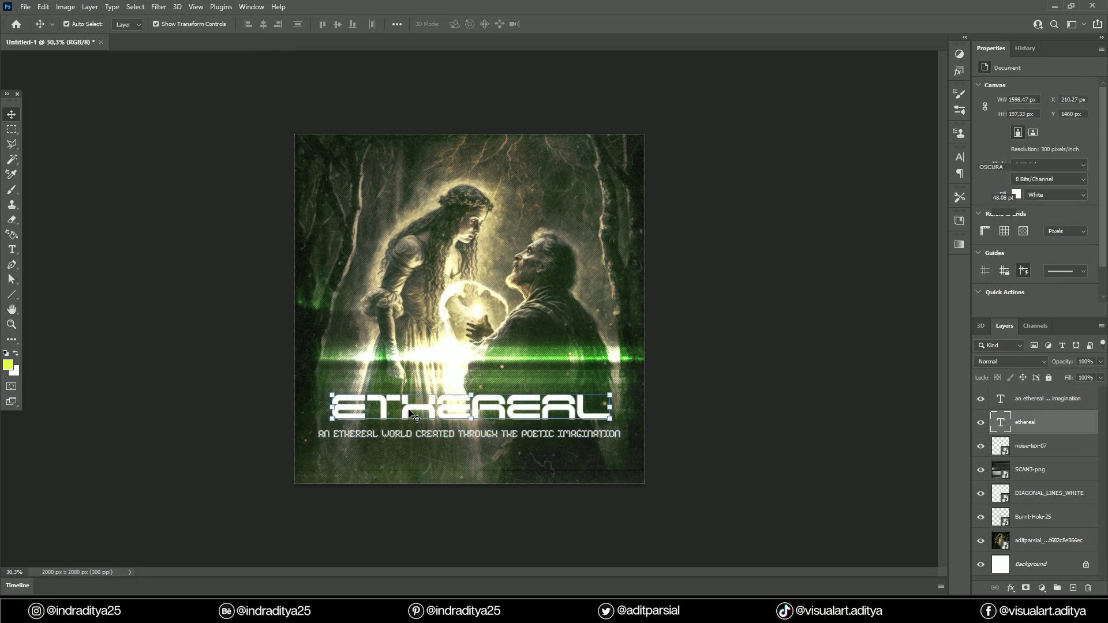
scroll(1004, 197, "up", 3)
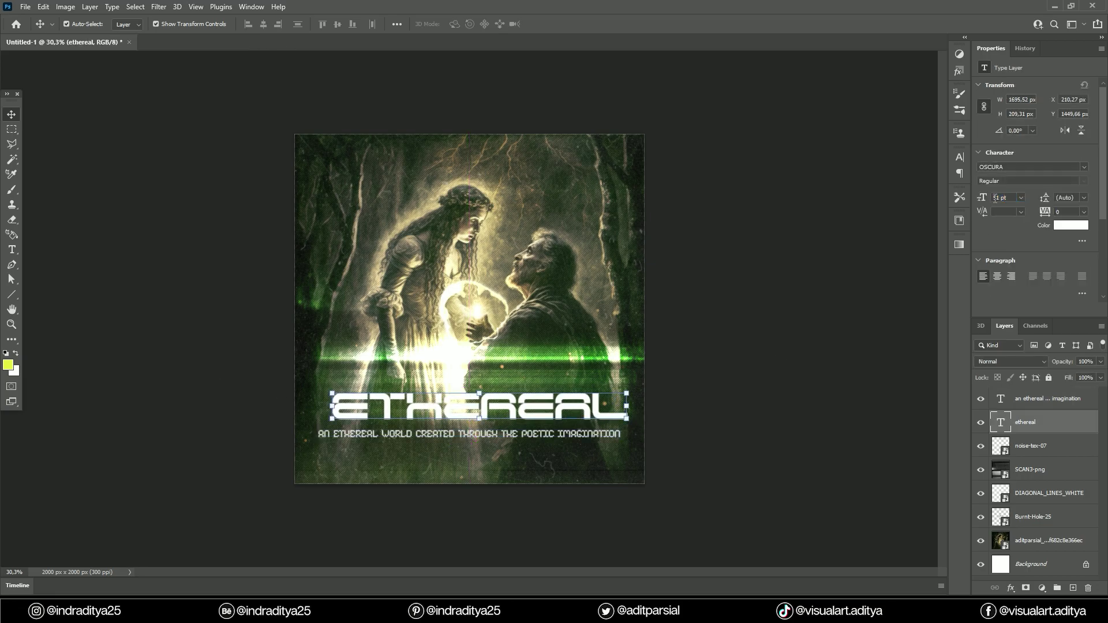
left_click_drag(489, 410, 478, 416)
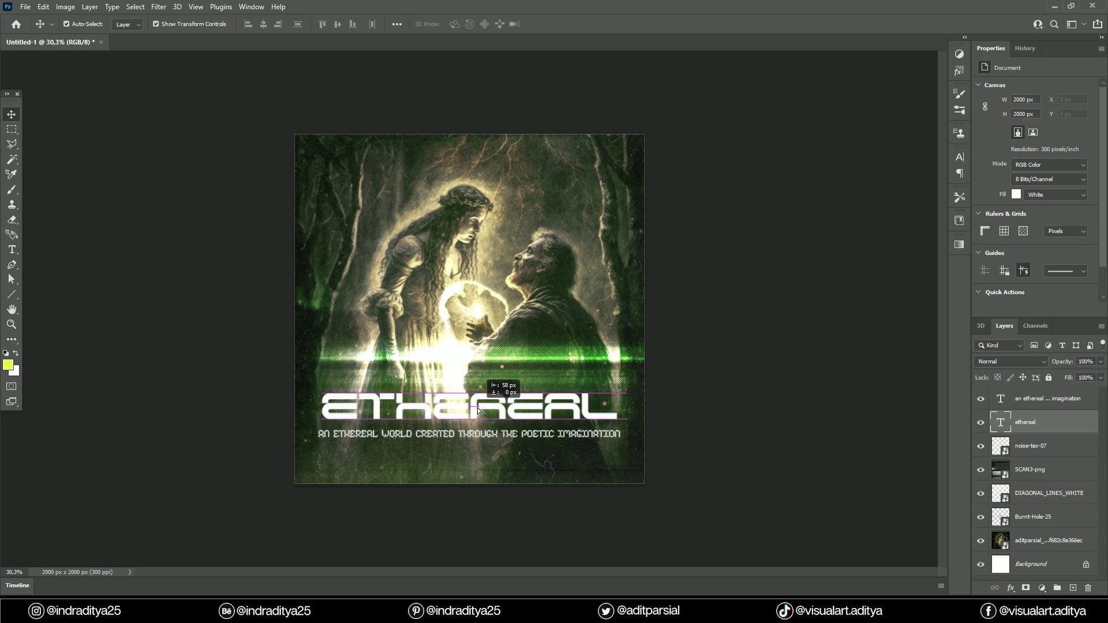
Step: Nudge the title and tagline lower together, then bring up the asset folder
left_click(1048, 405, "shift")
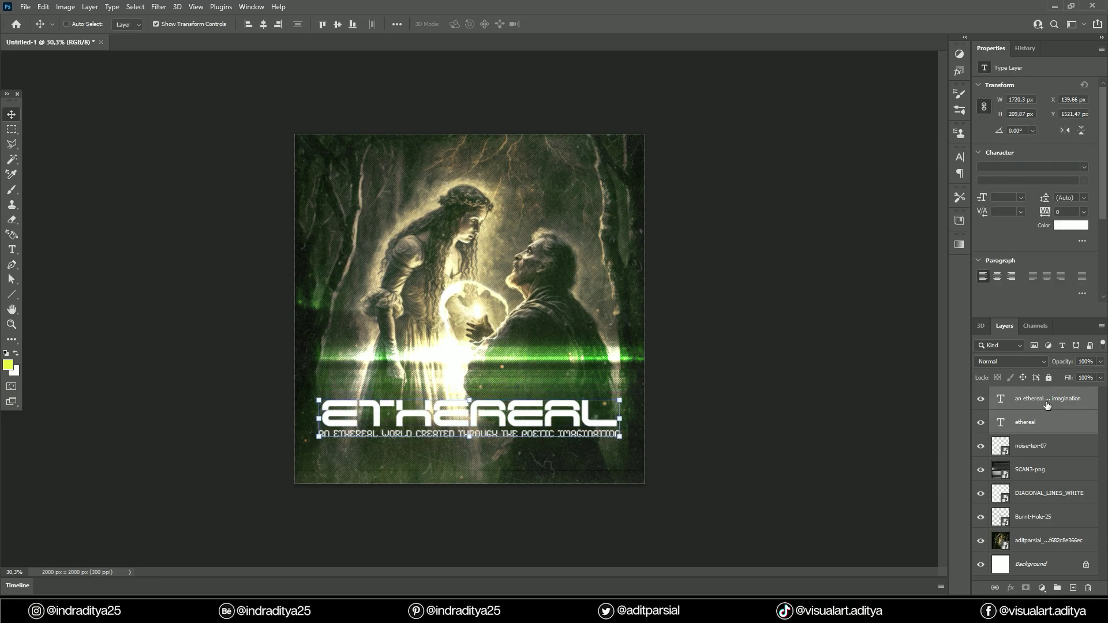
key("shift+Down")
key("shift+Down")
key("shift+Down")
key("shift+Down")
key("shift+Down")
key("shift+Down")
key("shift+Down")
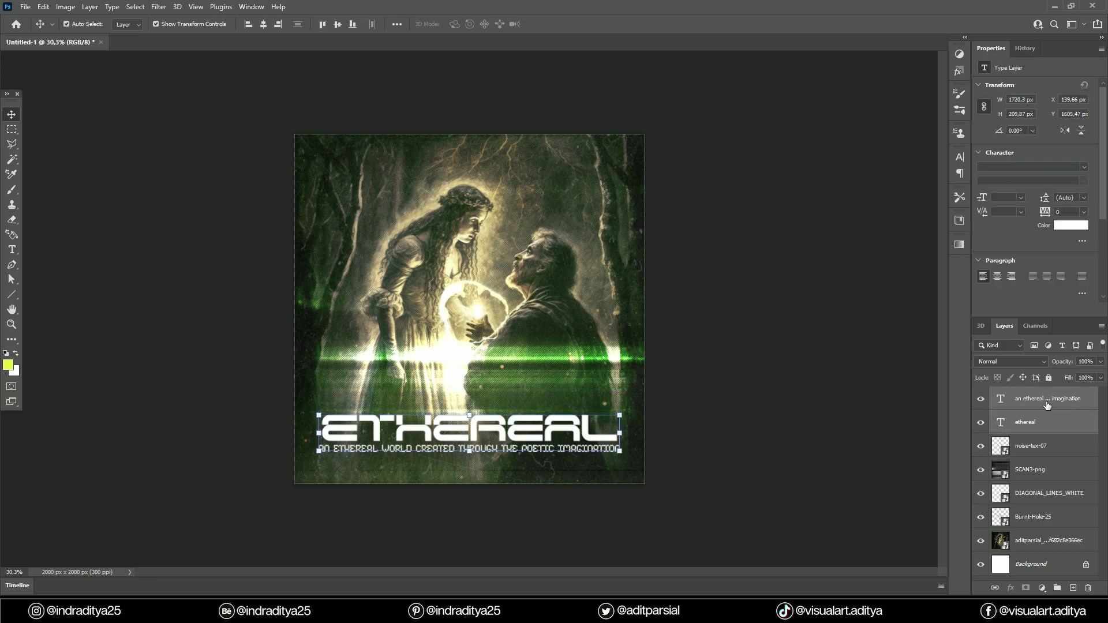
left_click(752, 441)
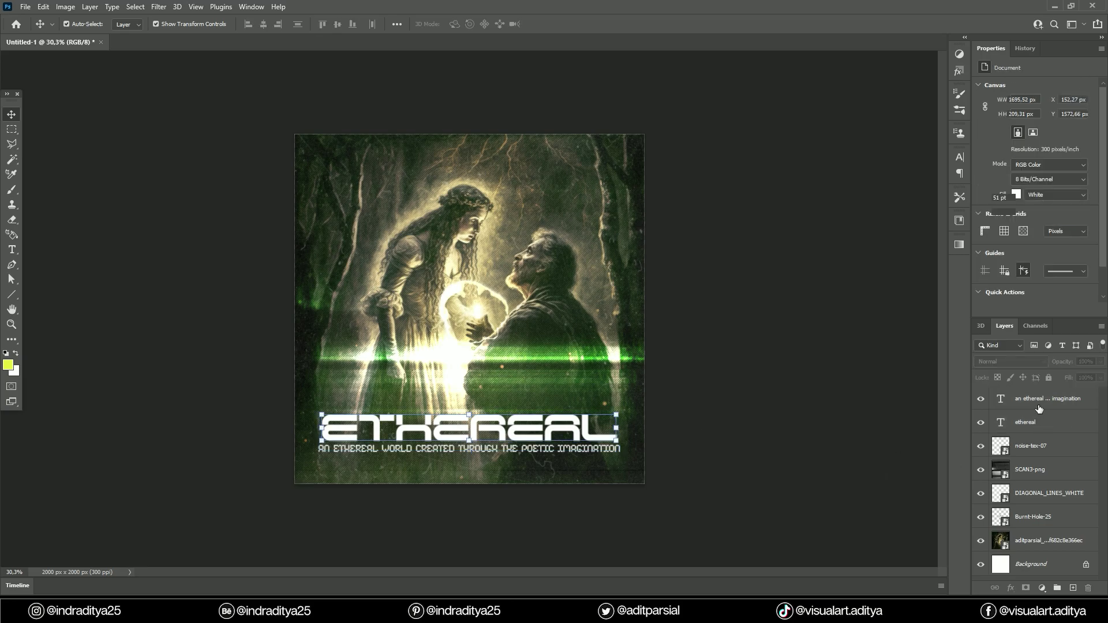
left_click(1033, 400)
key("shift+Down")
key("shift+Down")
left_click(785, 452)
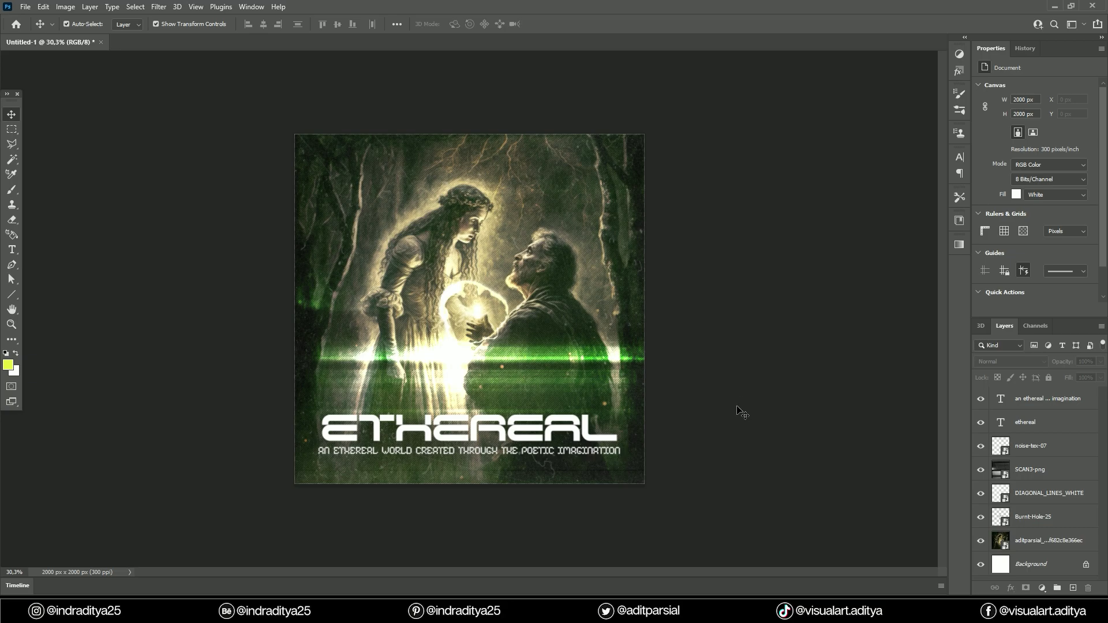
key("alt+Tab")
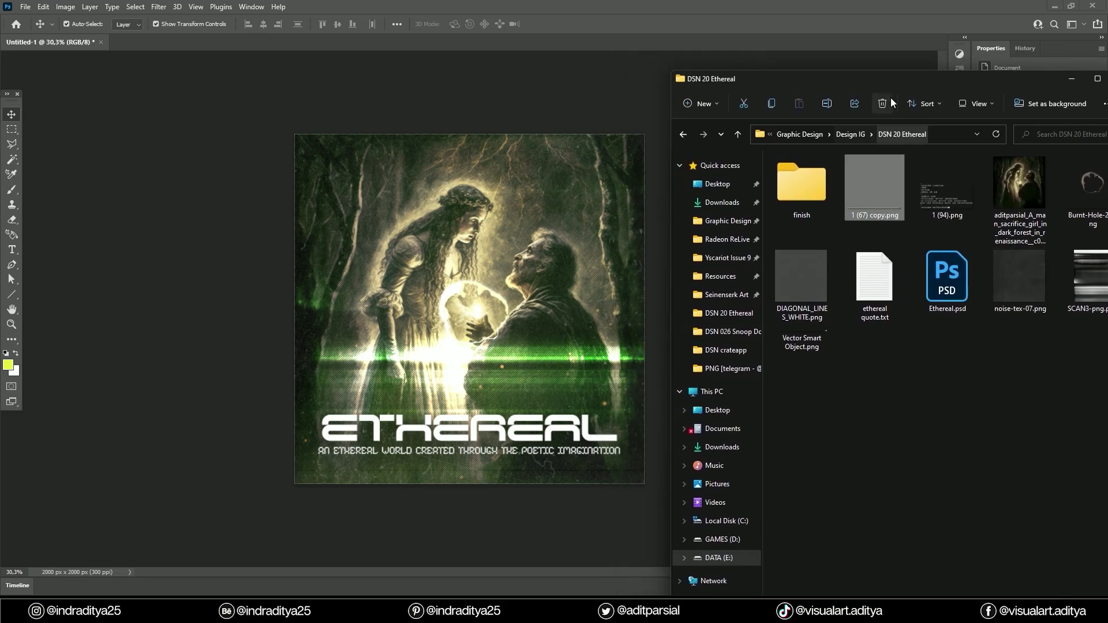
Step: Place the '1 (67) copy.png' ruler strip along the cover's top edge
left_click_drag(866, 79, 809, 69)
left_click_drag(825, 189, 462, 288)
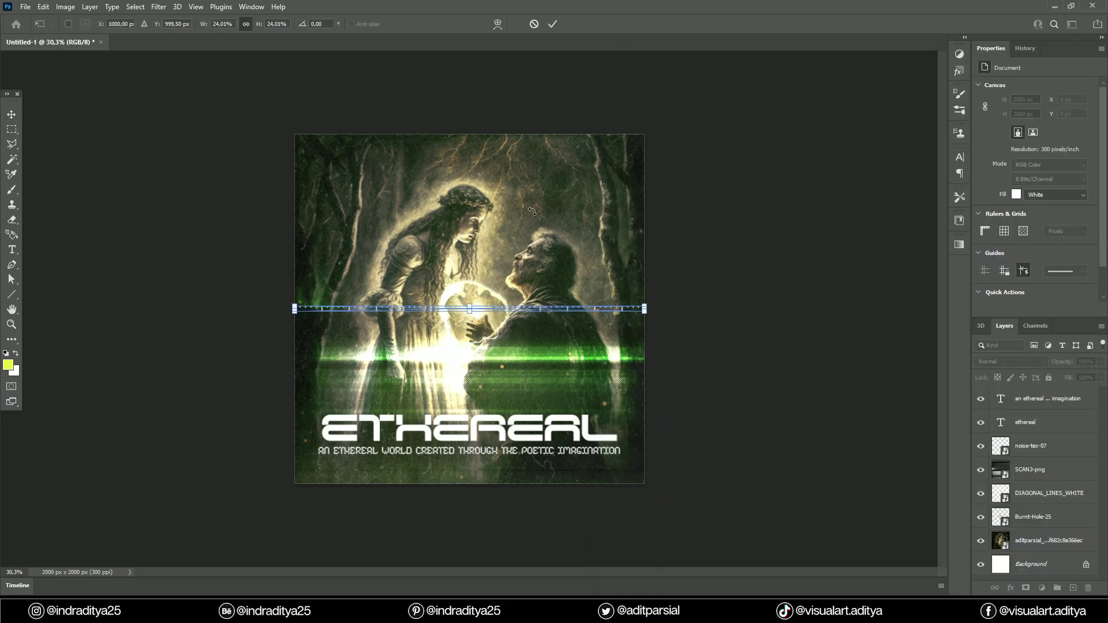
mouse_move(652, 323)
left_mouse_down()
mouse_move(521, 171)
mouse_move(600, 319)
mouse_move(586, 139)
left_mouse_up()
key("Return")
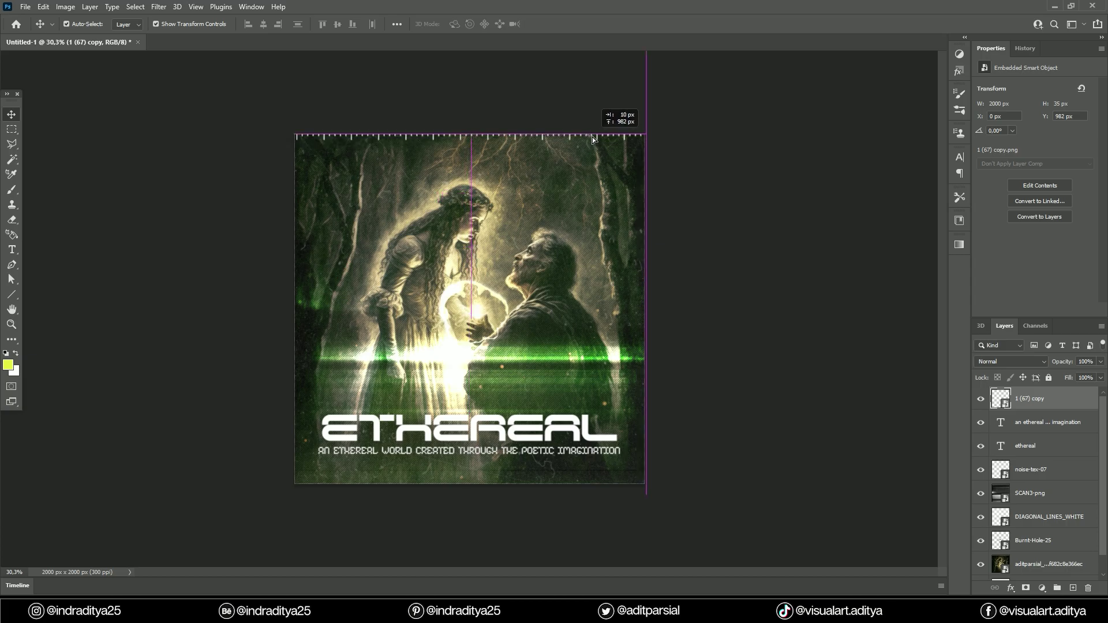
left_click(219, 202)
Step: Blend the ruler strip in Overlay, group it, and duplicate it inside the group
left_click(1055, 400)
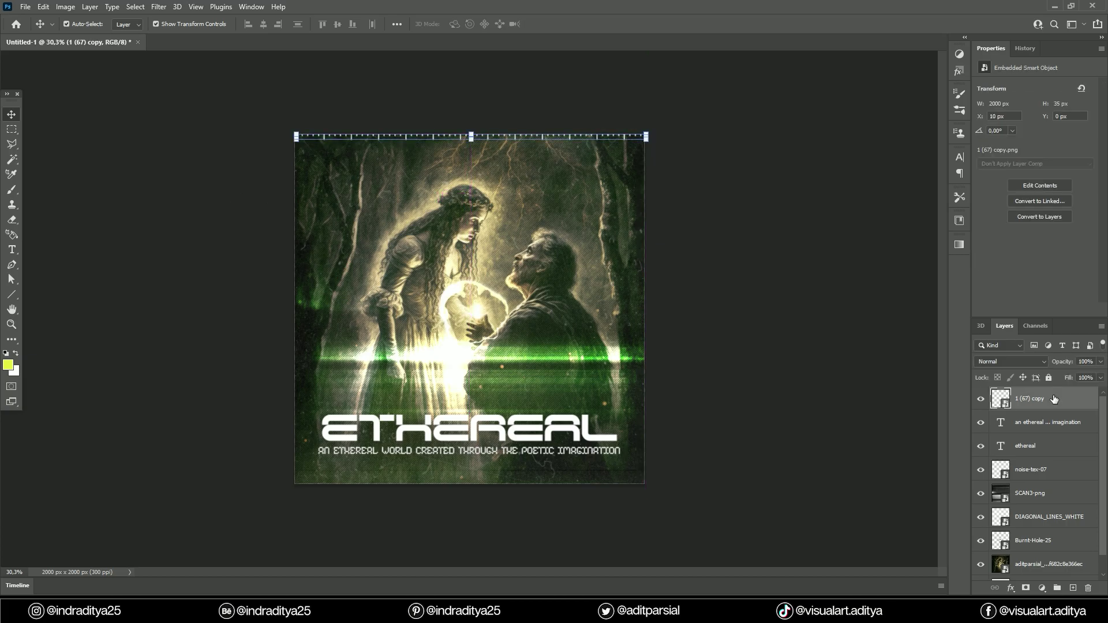
left_click(1010, 361)
left_click(1016, 453)
left_click(1056, 589)
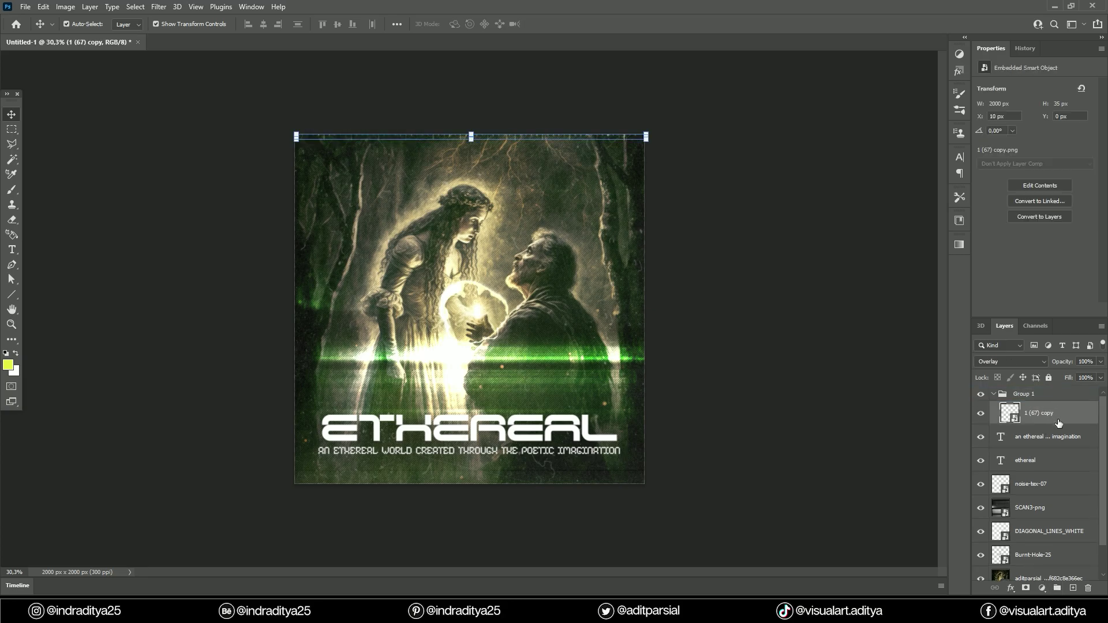
key("ctrl+j")
left_click(783, 349)
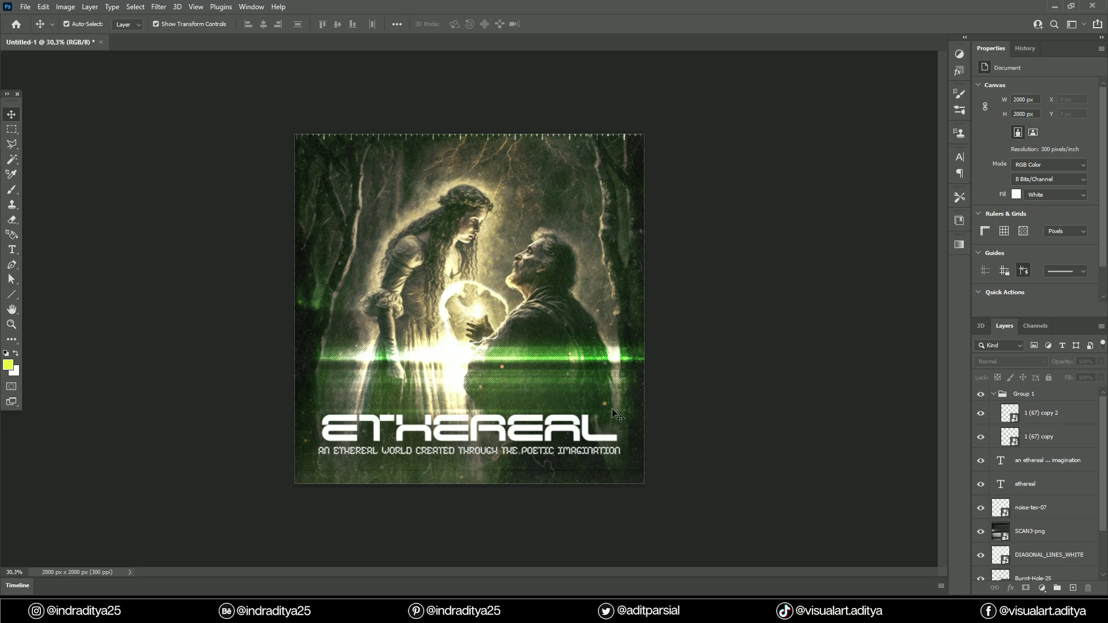
Step: Place wave.png across the cover's bottom, widened and tilted slightly clockwise
key("alt+Tab")
mouse_move(902, 347)
left_mouse_down()
mouse_move(553, 460)
mouse_move(542, 527)
left_mouse_up()
left_click_drag(639, 494, 660, 494)
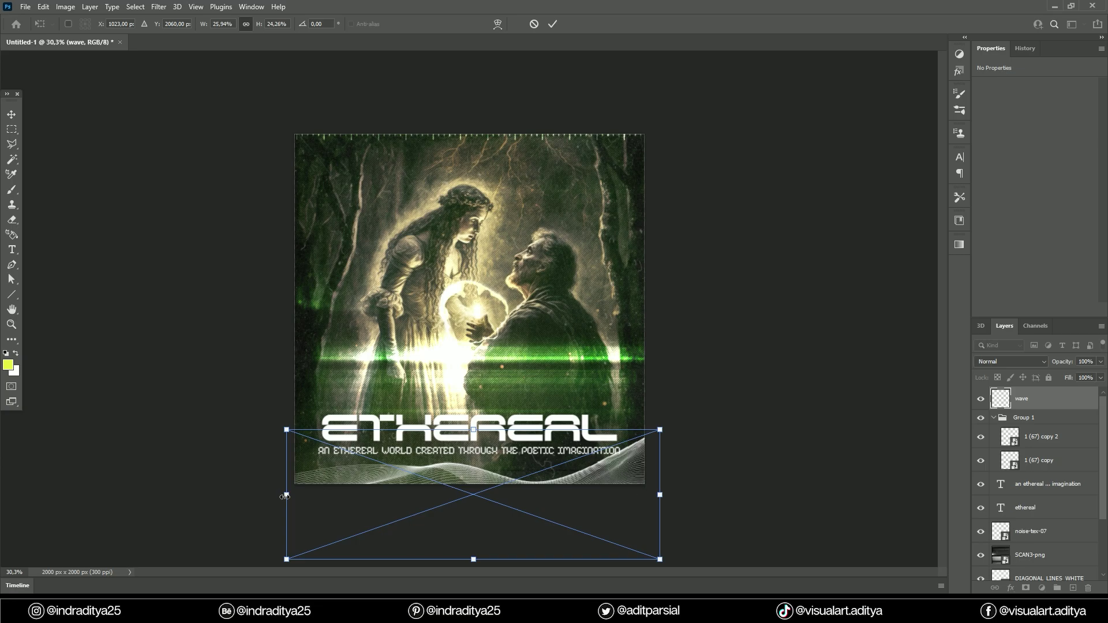
left_click_drag(285, 496, 268, 495)
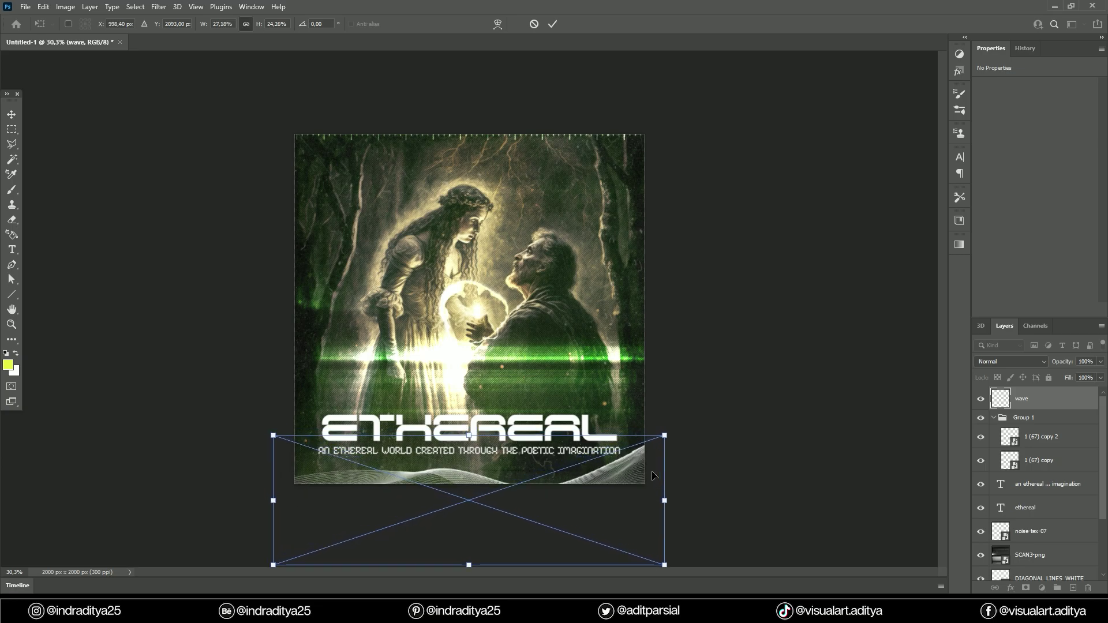
left_click_drag(648, 474, 654, 476)
left_click_drag(703, 399, 706, 419)
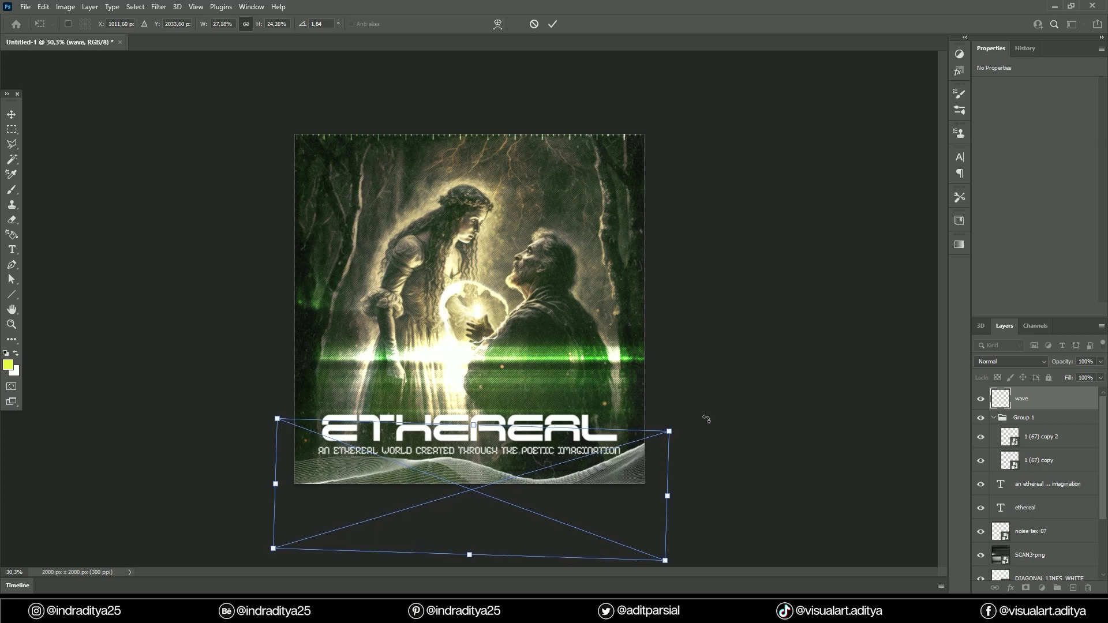
key("Return")
Step: Blend the wave in Overlay and duplicate it for extra brightness
left_click(1010, 362)
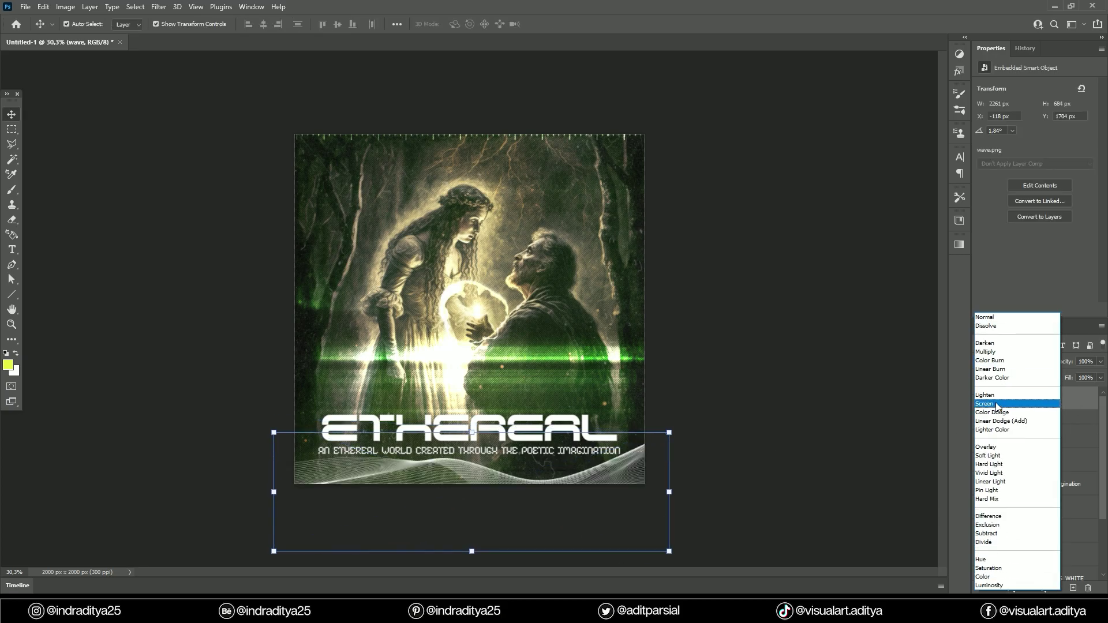
left_click(1015, 446)
key("ctrl+j")
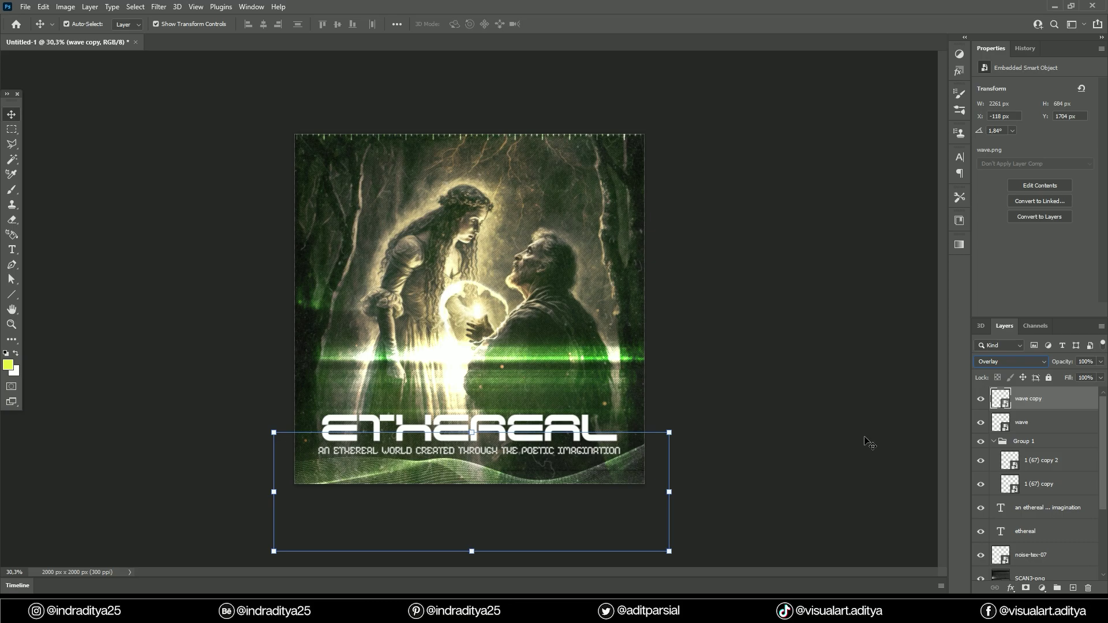
left_click(866, 441)
Step: Place dot circle.png on the cover and scale it well beyond the canvas
key("alt+Tab")
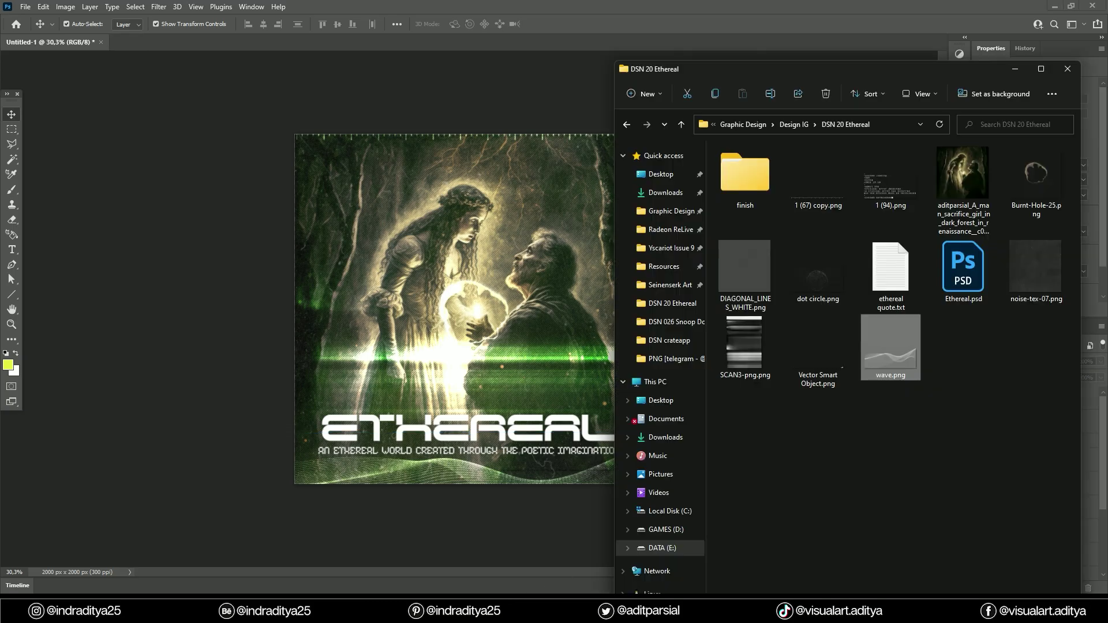
left_click_drag(840, 281, 517, 309)
mouse_move(644, 309)
left_mouse_down()
mouse_move(892, 324)
mouse_move(888, 309)
mouse_move(852, 291)
left_mouse_up()
key("Return")
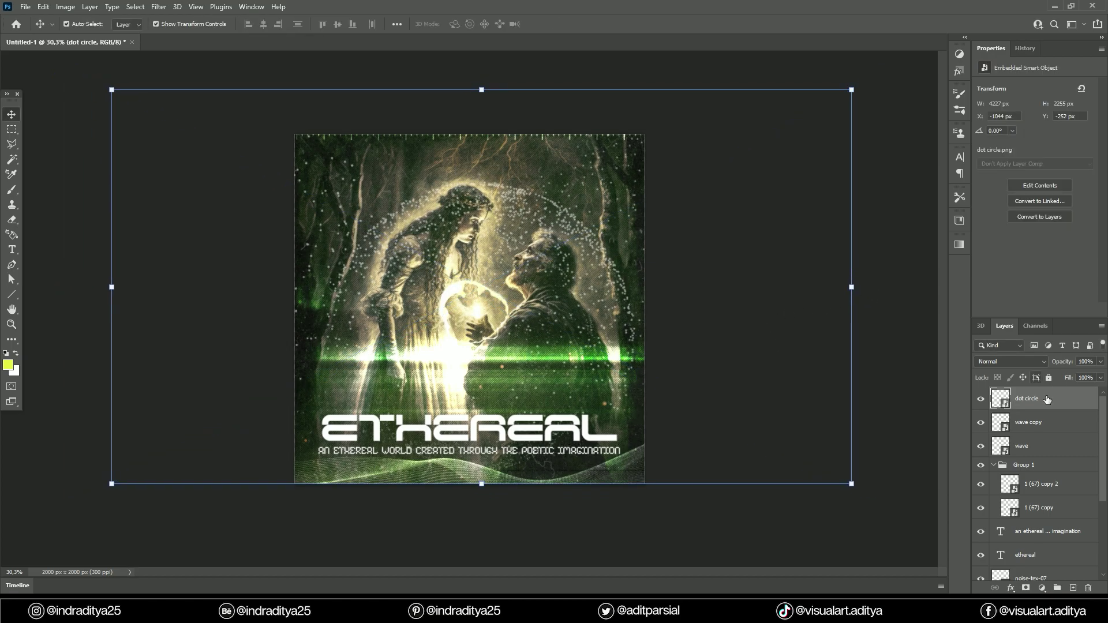
Step: Nudge the dot circle slightly up and left and recommit the transform
key("ctrl+t")
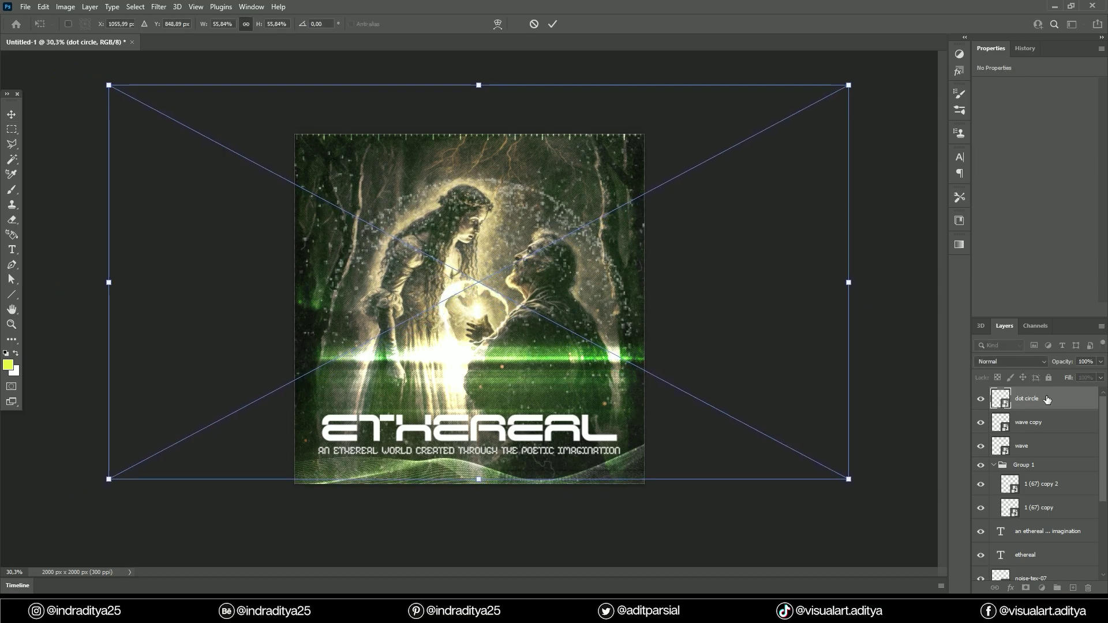
key("Left")
key("Left")
key("Left")
key("Left")
key("Left")
key("Left")
key("Up")
key("Up")
key("Up")
key("Up")
key("Up")
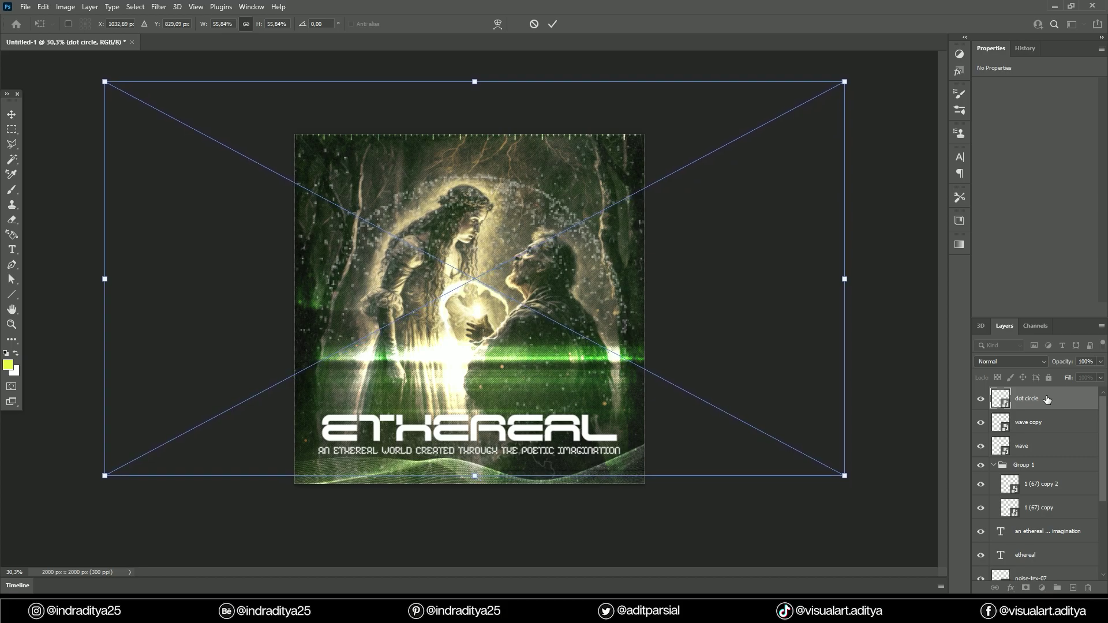
key("Up")
key("Up")
key("Up")
key("Up")
key("Up")
key("Up")
key("Up")
key("Up")
key("Up")
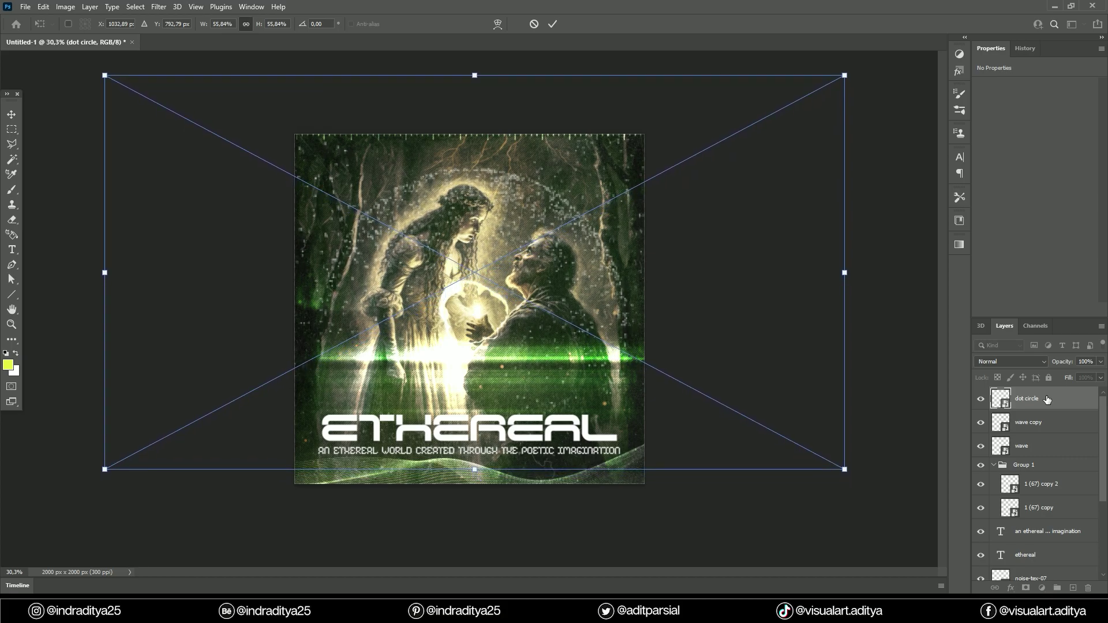
key("Return")
left_click(1009, 361)
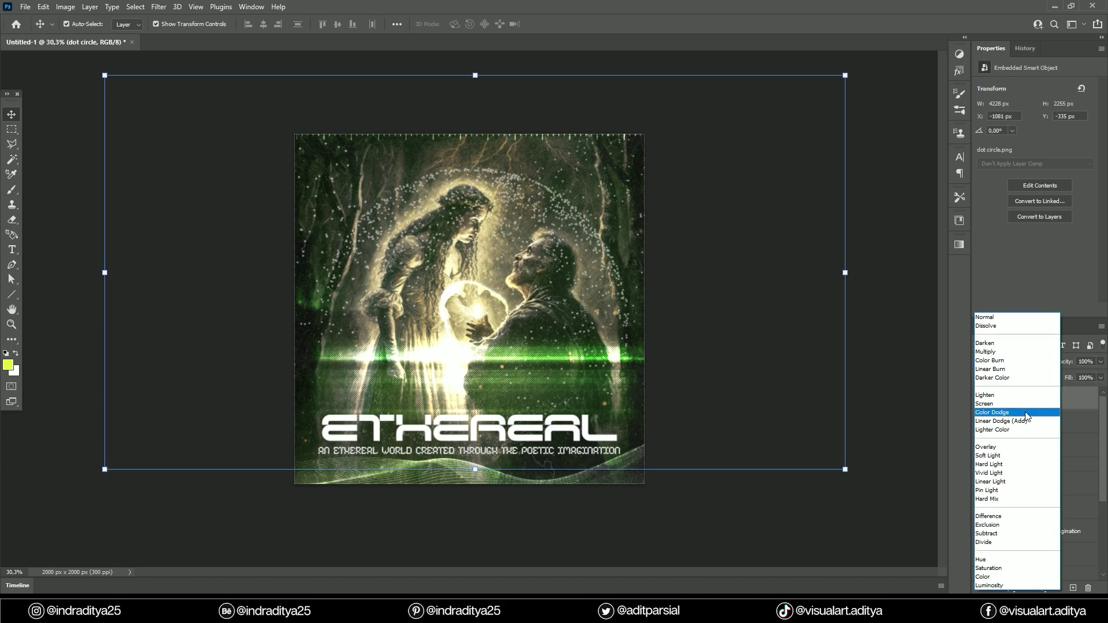
key("ctrl+0")
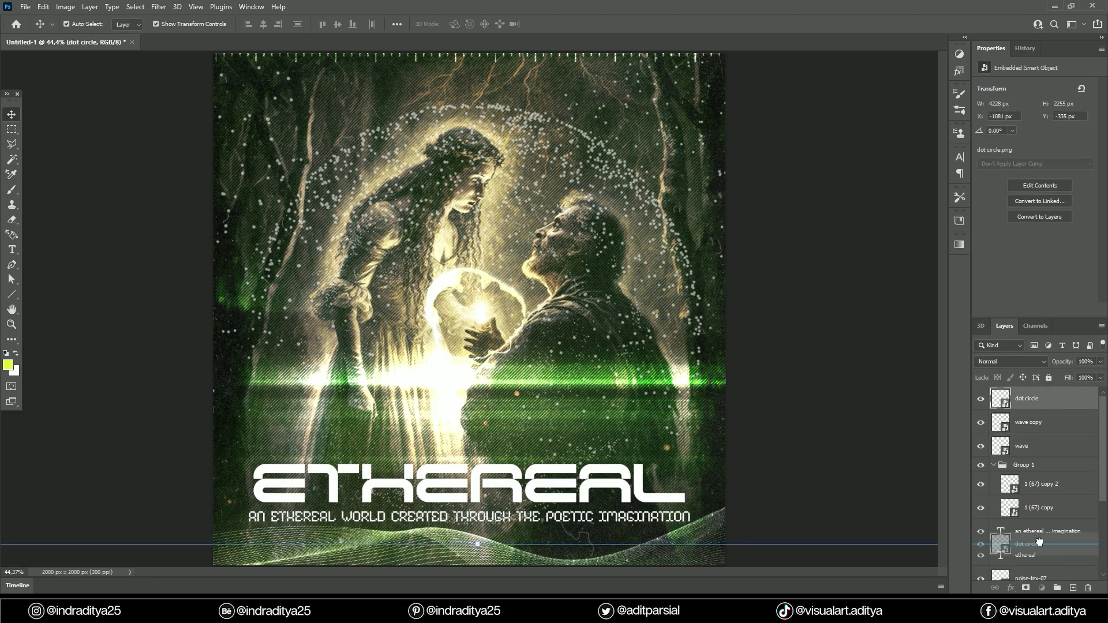
Step: Select the noise-tex-07 texture layer in the Layers panel
scroll(1096, 527, "down", 5)
left_click(1052, 486, "ctrl")
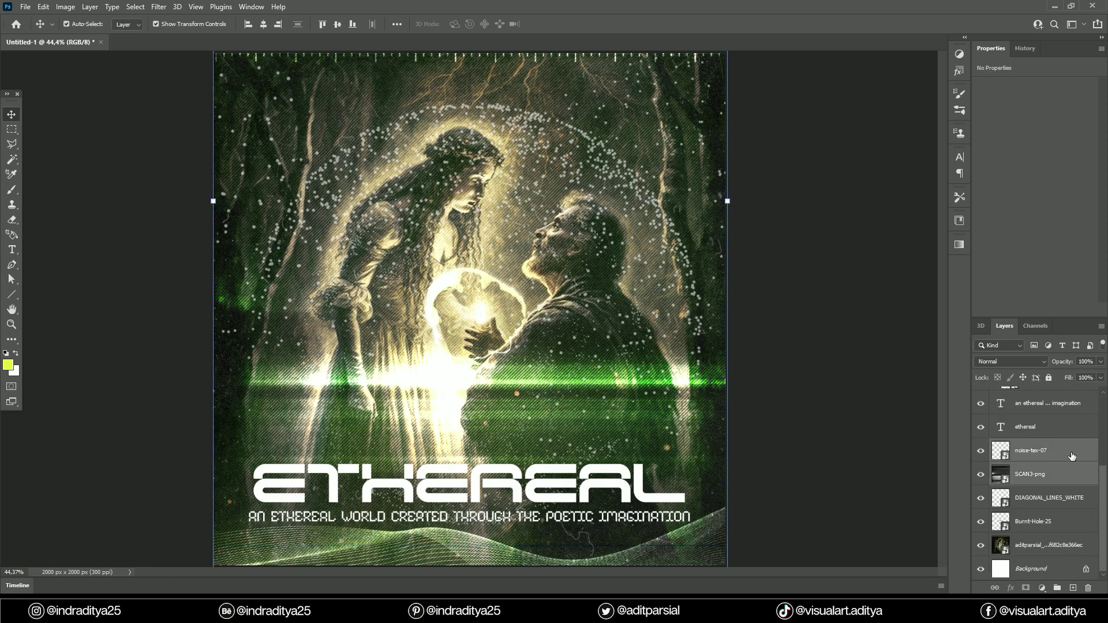
scroll(1061, 438, "up", 5)
Step: Set the dot circle layer to Overlay blend and duplicate it
left_click(1062, 445)
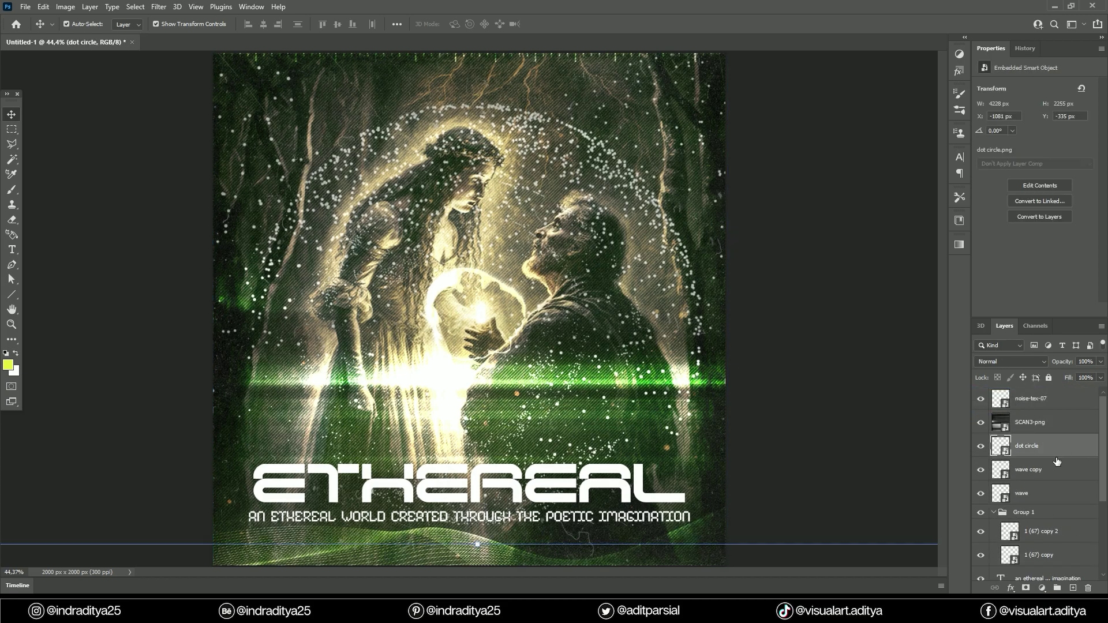
left_click(1010, 361)
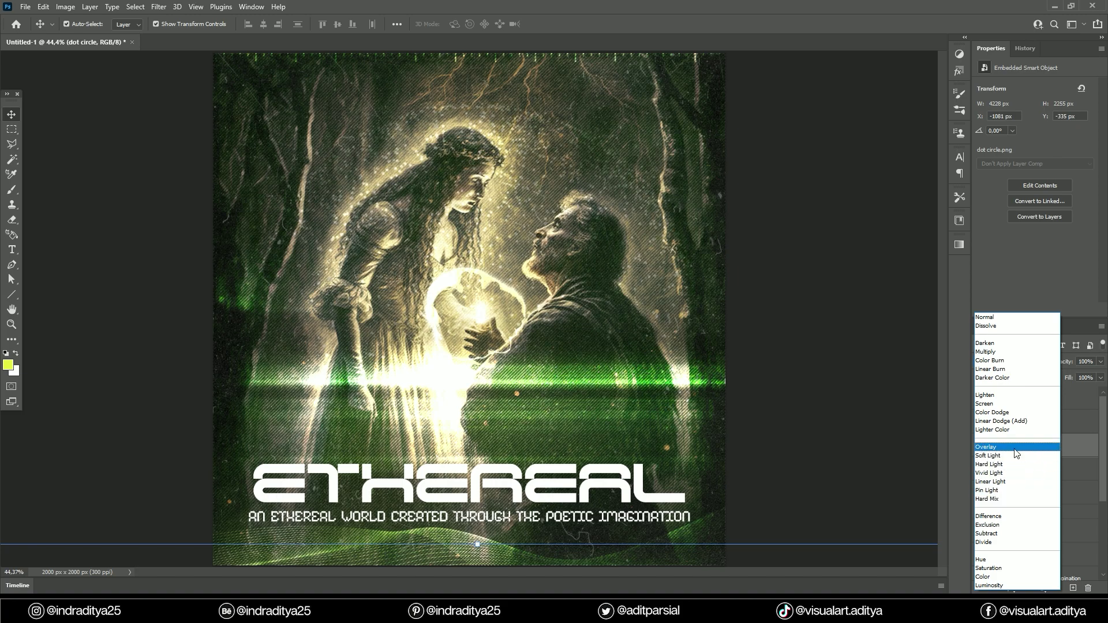
left_click(1050, 447)
left_click_drag(1050, 447, 1050, 446)
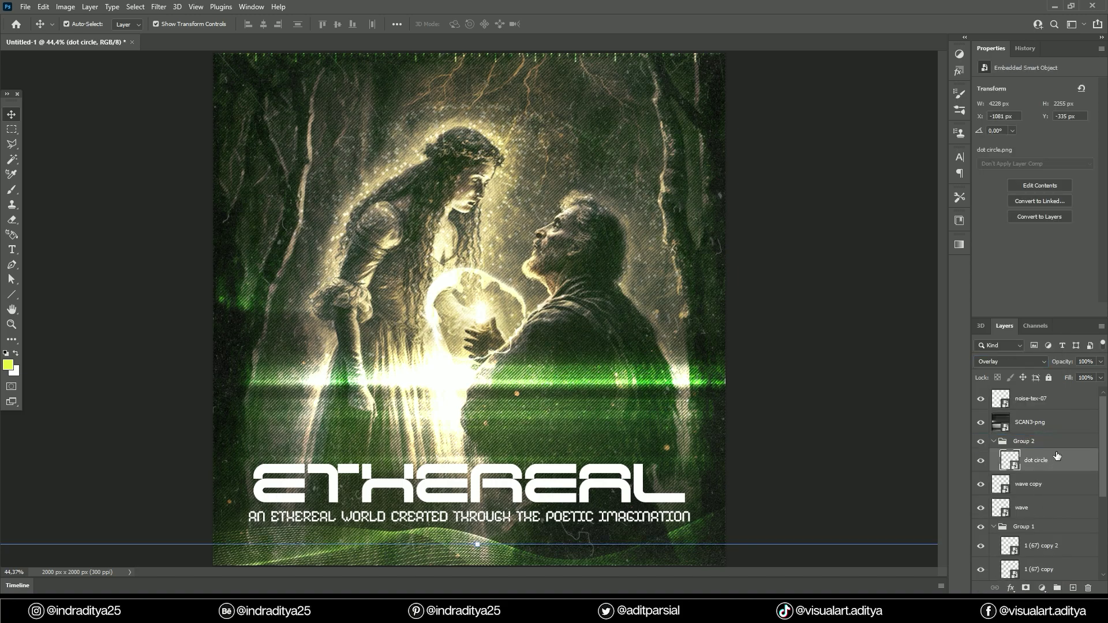
left_click(799, 350)
scroll(799, 350, "down", 3)
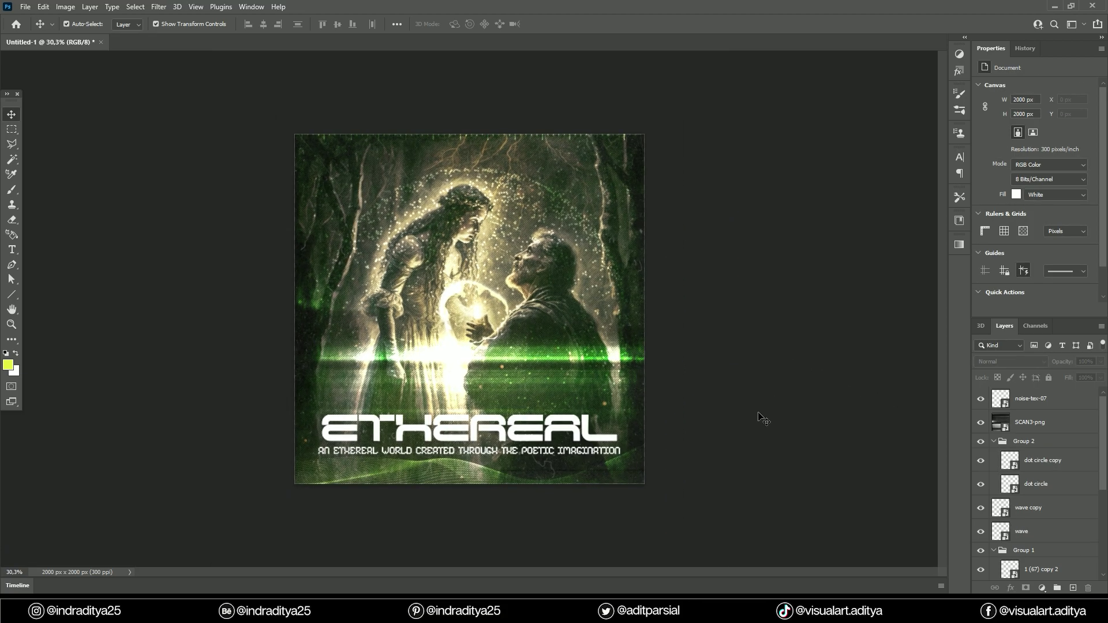
Step: Place 1 (94).png and shrink it into the cover's top-left corner
left_click(577, 612)
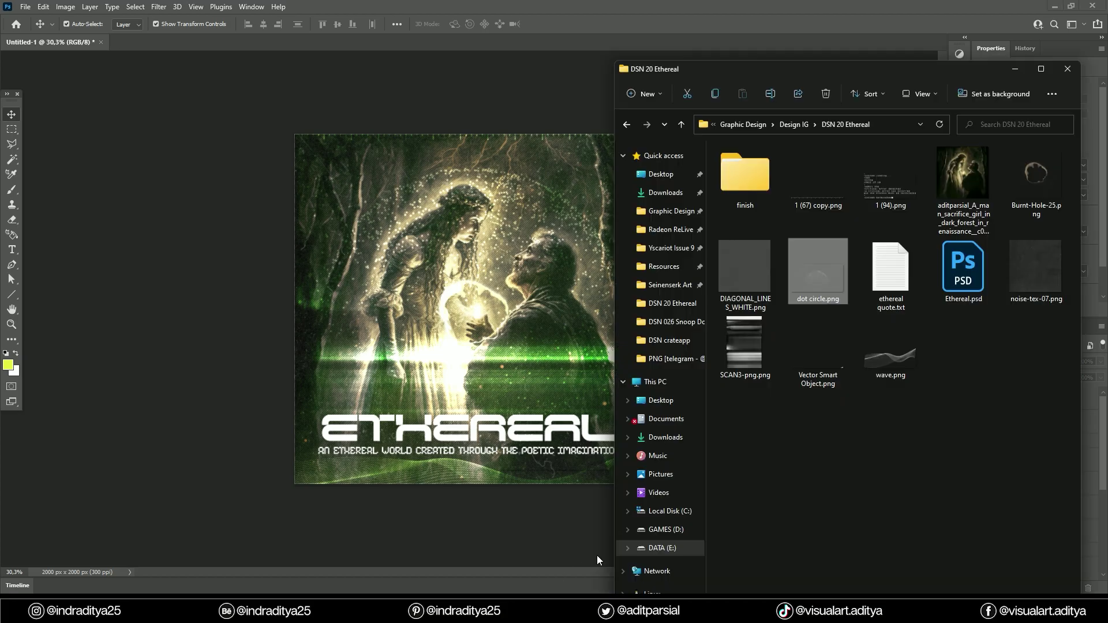
left_click_drag(890, 179, 468, 288)
mouse_move(635, 393)
left_mouse_down()
mouse_move(340, 334)
mouse_move(326, 188)
left_mouse_up()
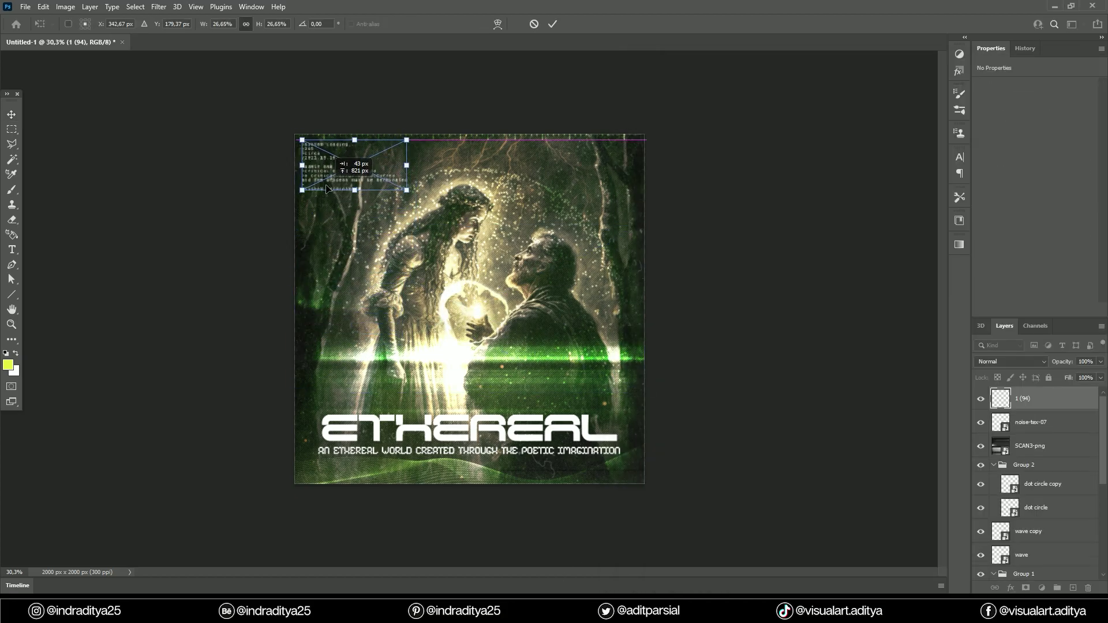
key("Return")
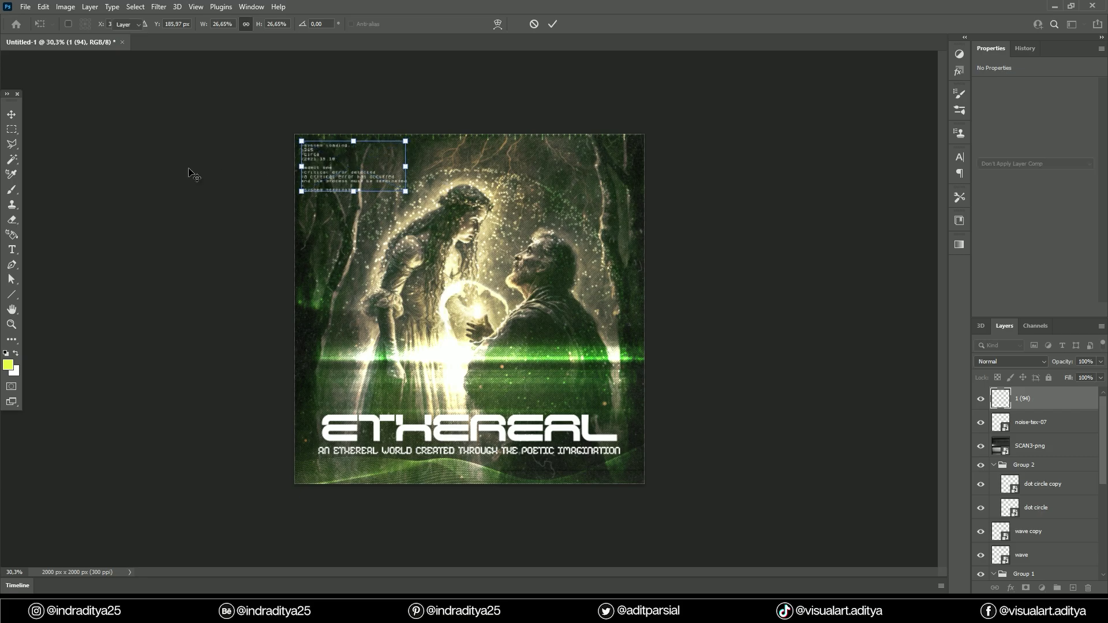
key("ctrl+plus")
key("ctrl+plus")
Step: Start a DESIGN BY credit text block at the top right of the cover
key("t")
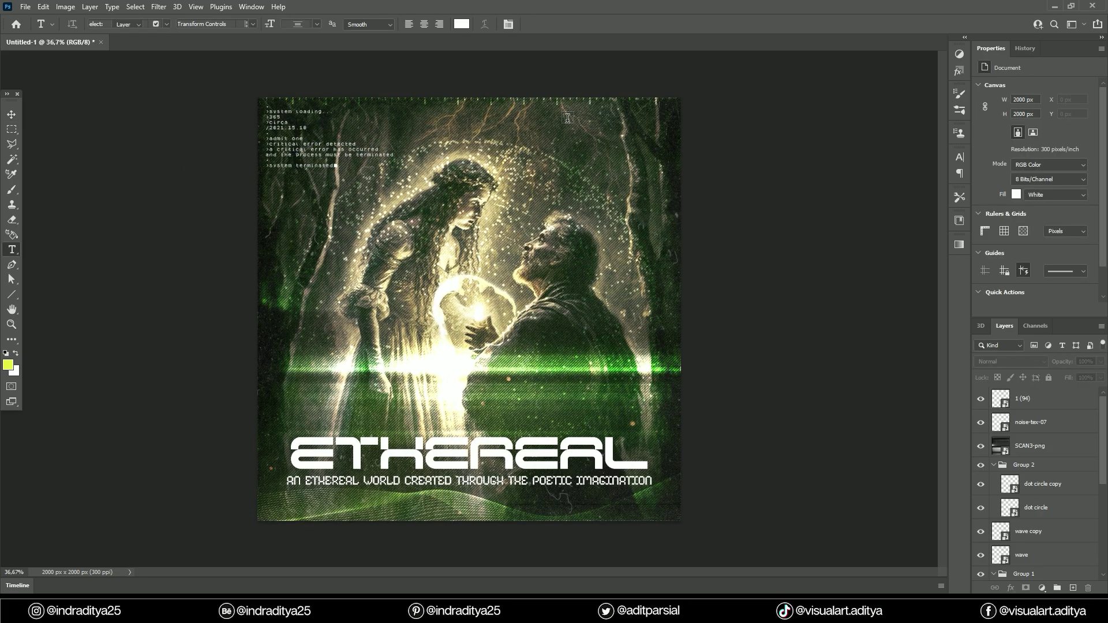
left_click(566, 120)
type("@")
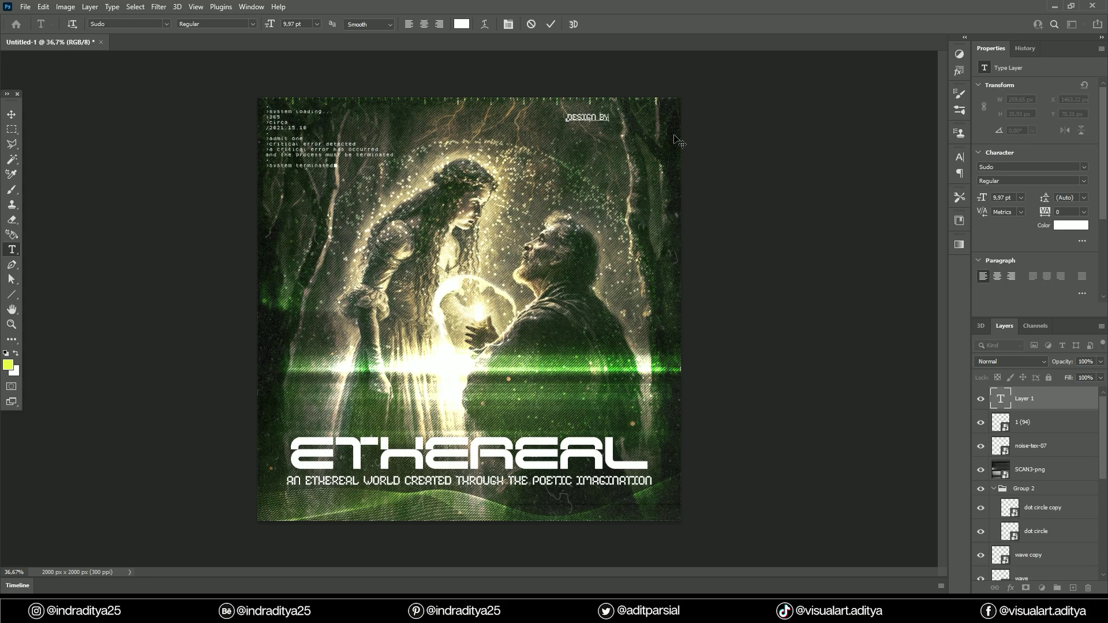
left_click(12, 116)
key("ctrl+0")
Step: Set the DESIGN BY text to VCR OSD Mono at 6 pt, with Favorites filter off
left_click(1083, 167)
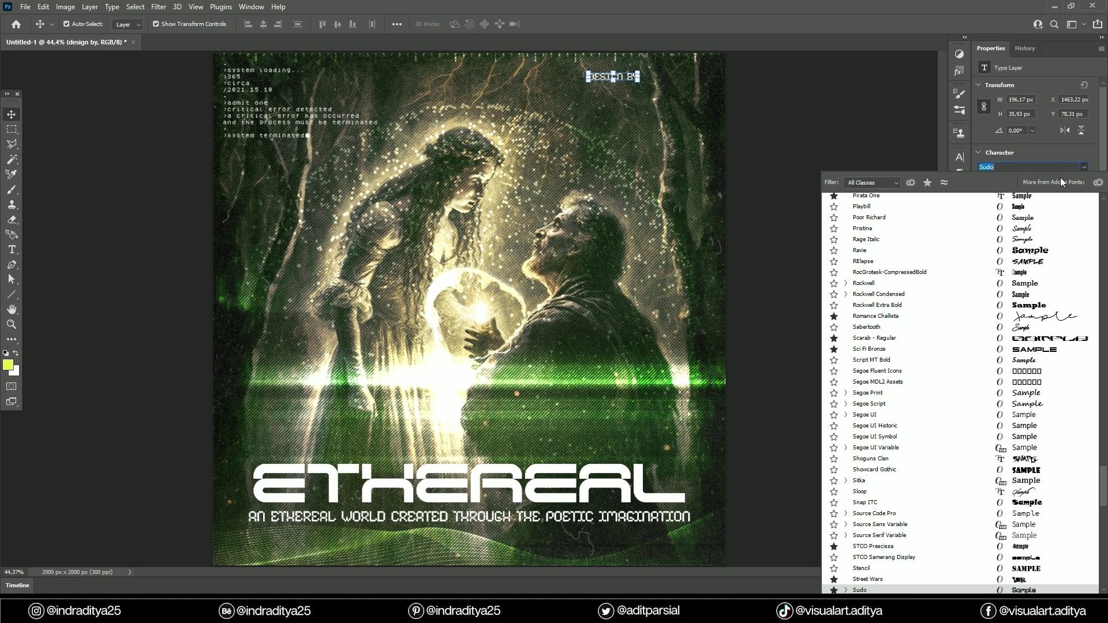
type("vhs")
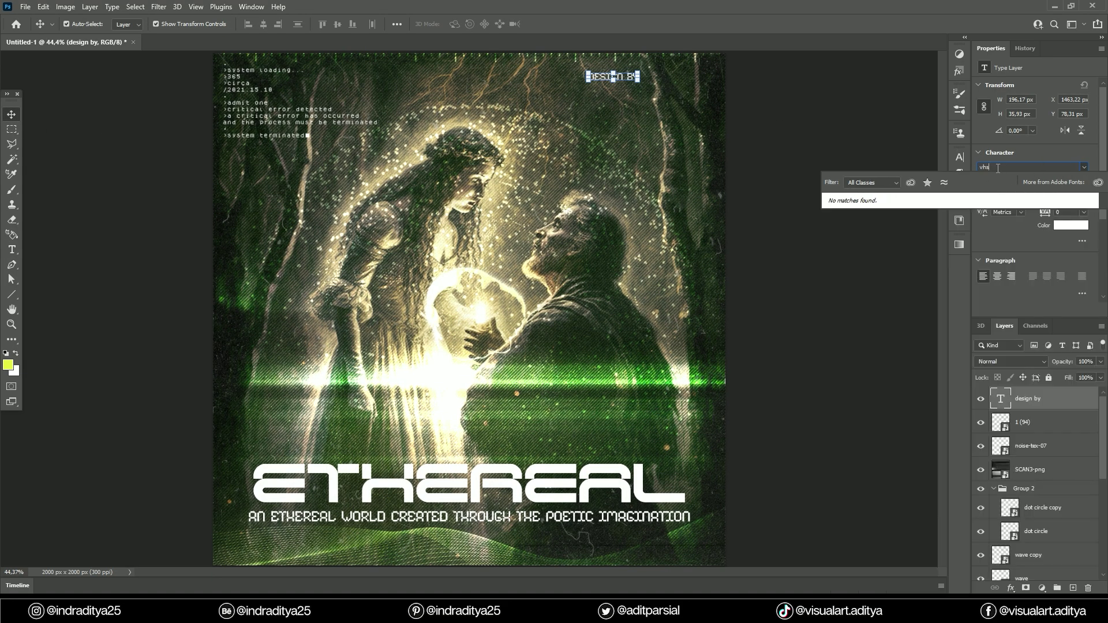
left_click(926, 183)
key("BackSpace")
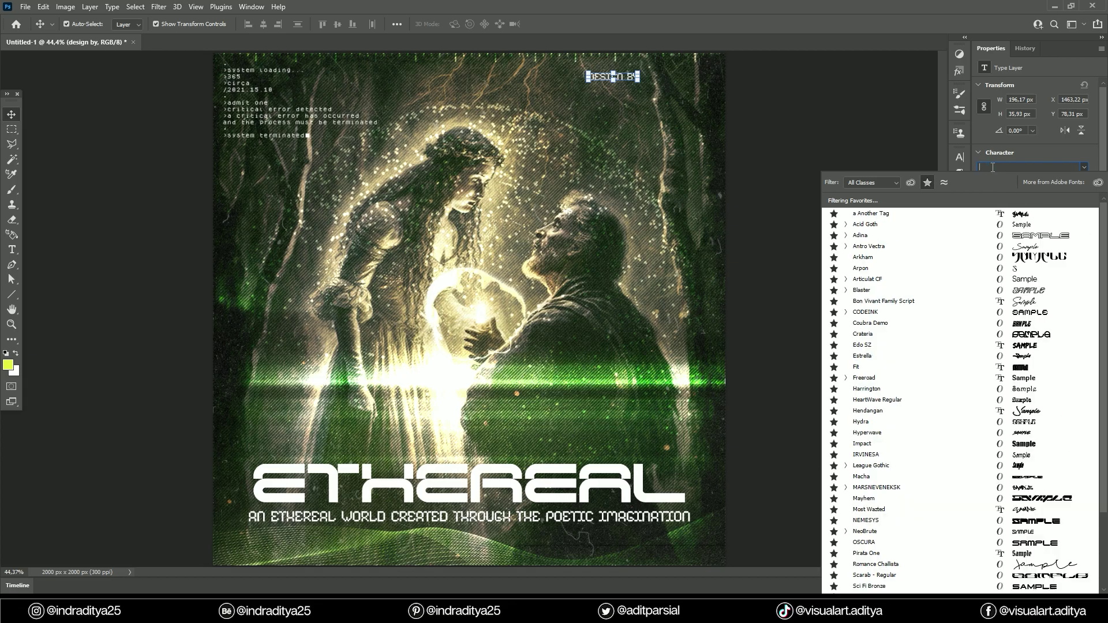
left_click(927, 182)
left_click_drag(1103, 202, 1104, 538)
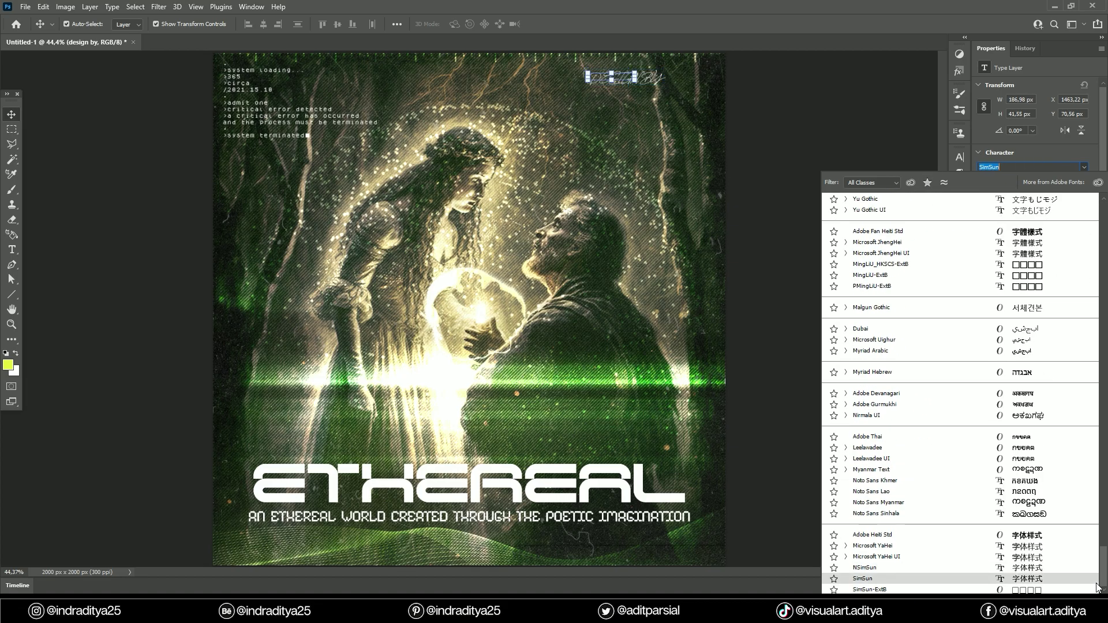
scroll(957, 346, "up", 5)
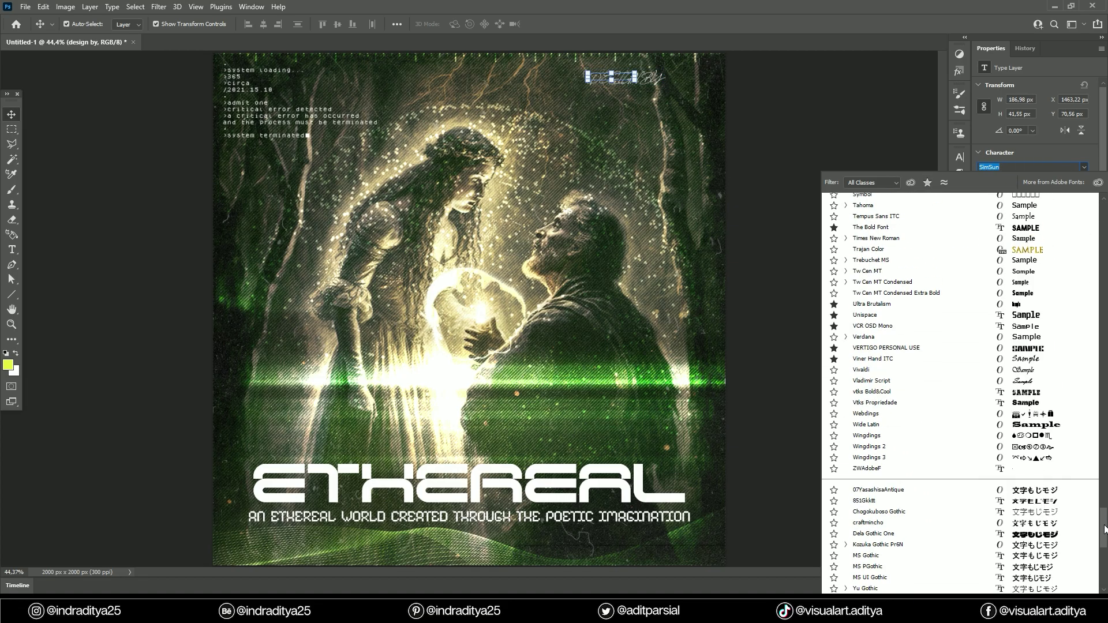
left_click(930, 325)
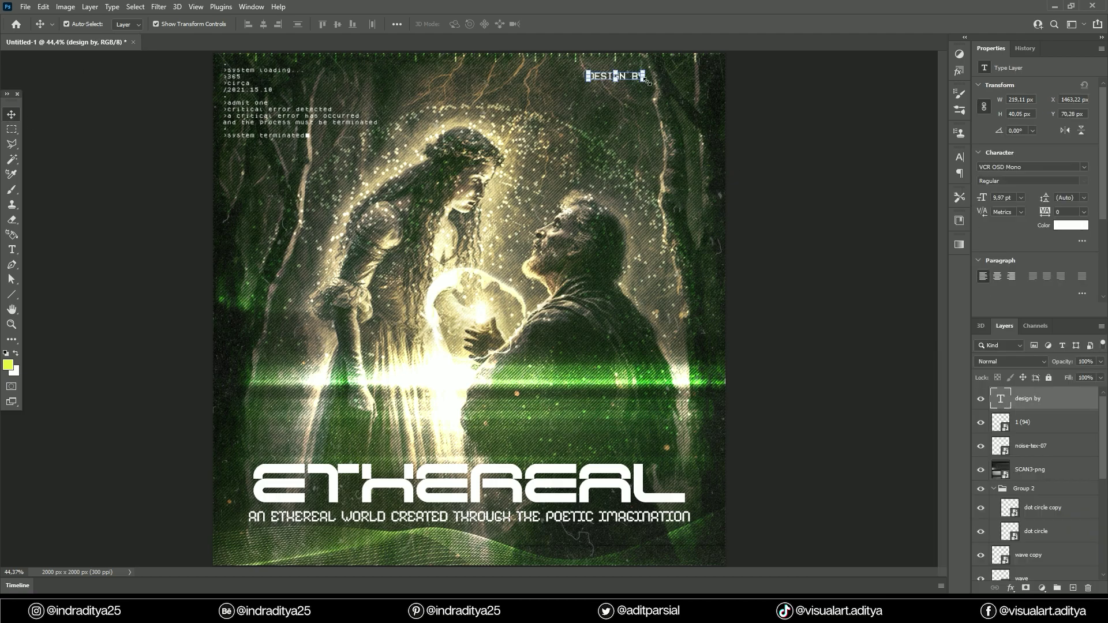
left_click(1020, 197)
left_click(1020, 245)
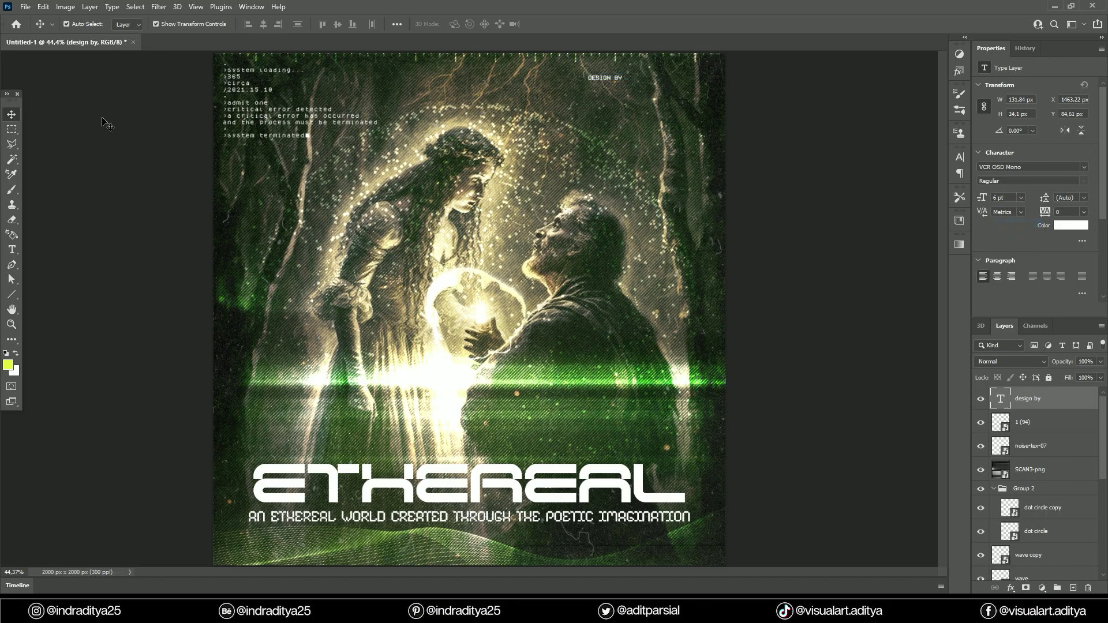
scroll(598, 90, "up", 3)
Step: Duplicate DESIGN BY just below itself and rewrite it as the designer's name
scroll(598, 90, "up", 1)
left_click_drag(566, 119, 562, 138)
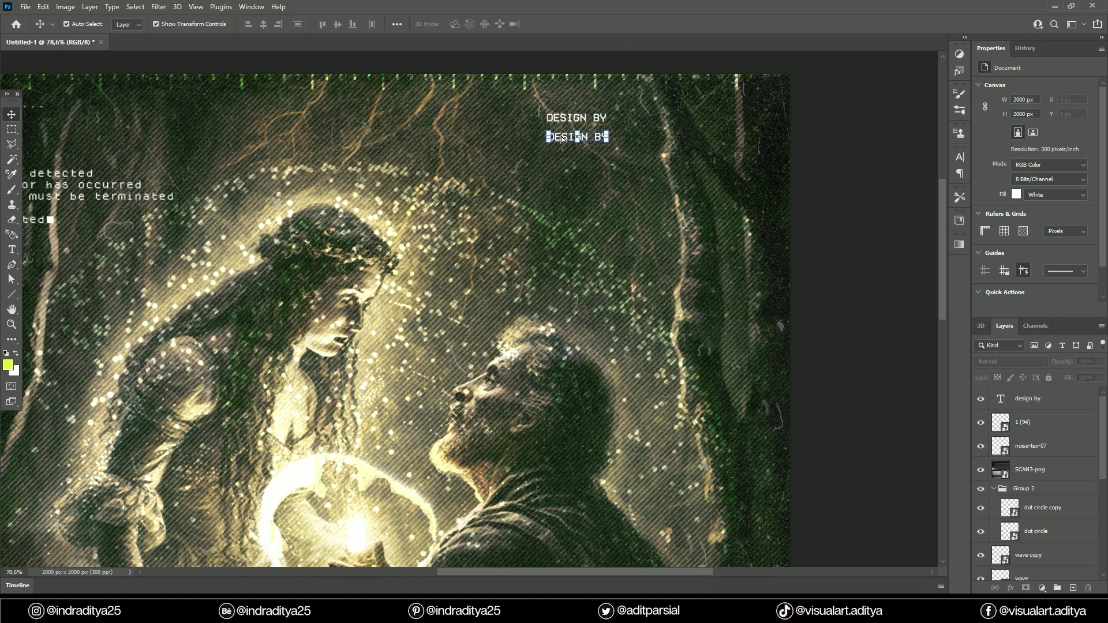
double_click(561, 138)
type("ADITYA INDRA")
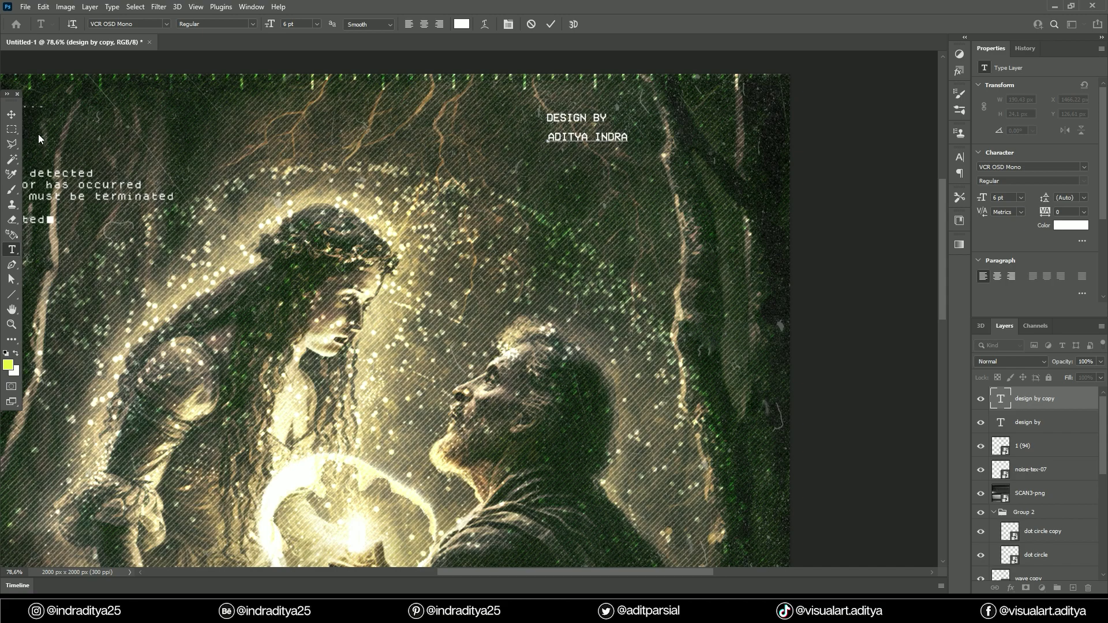
key("ctrl+Return")
Step: Duplicate the name line downward and retype it as DATE
left_click_drag(563, 137, 564, 161)
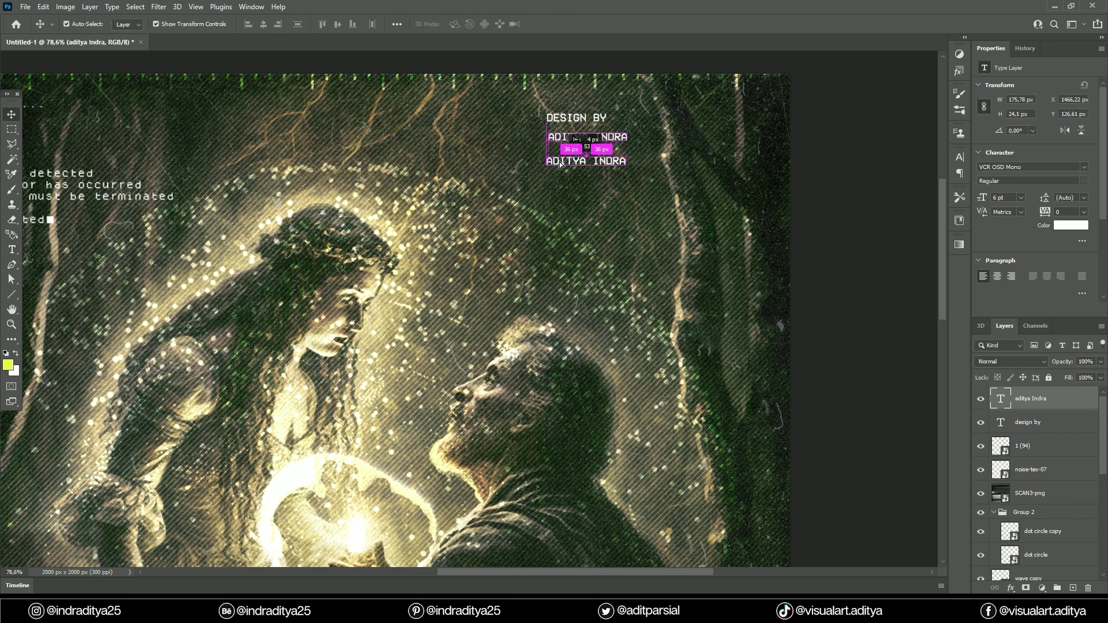
double_click(564, 162)
type("DATE")
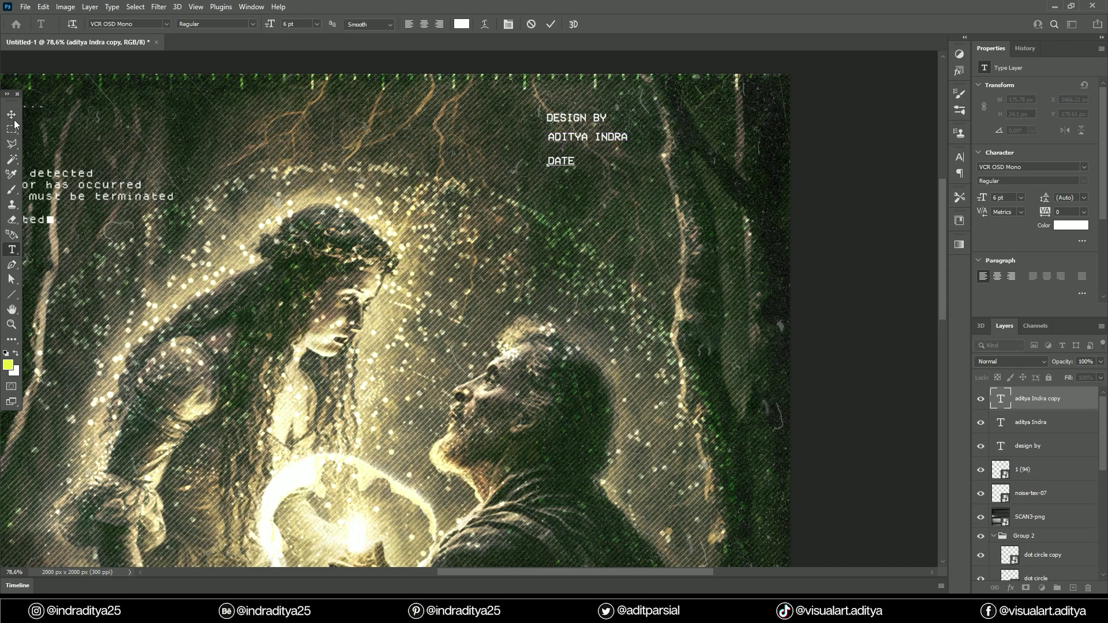
left_click(14, 118)
Step: Add the 03.01.2023 date line and a DSN label beneath DATE
left_click_drag(557, 163, 561, 180)
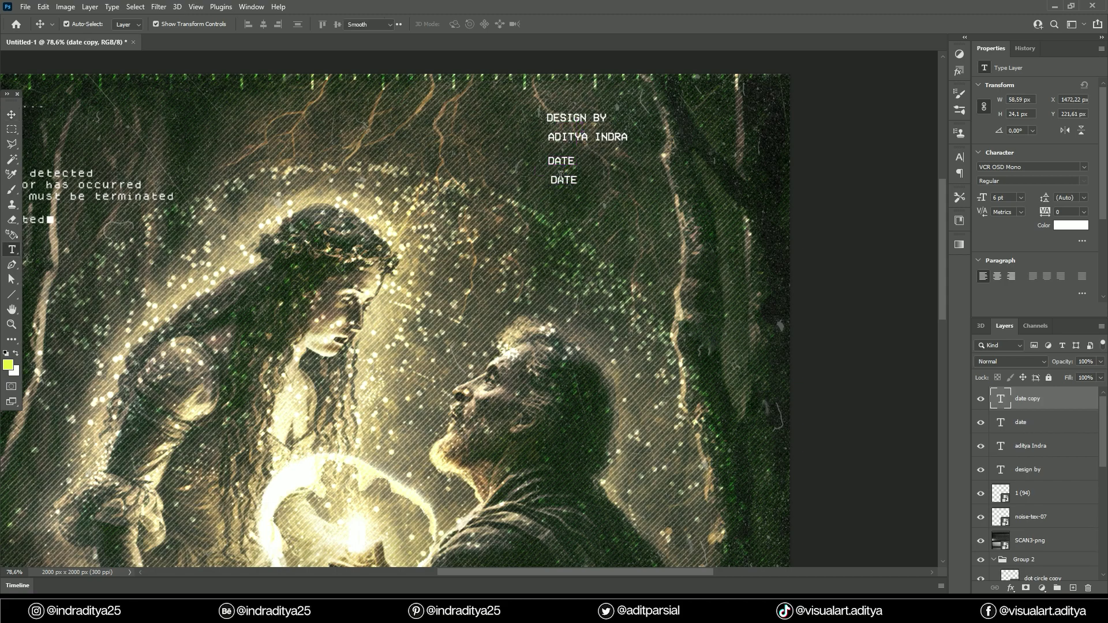
double_click(561, 181)
type("03. ")
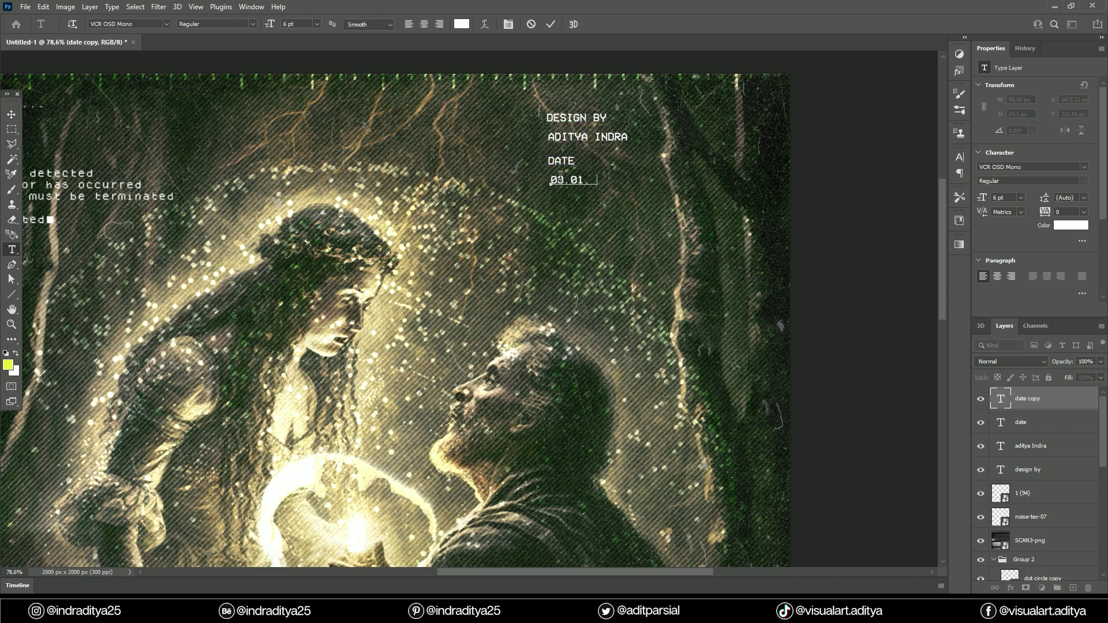
type("2023")
key("ctrl+Return")
left_click_drag(562, 162, 568, 214)
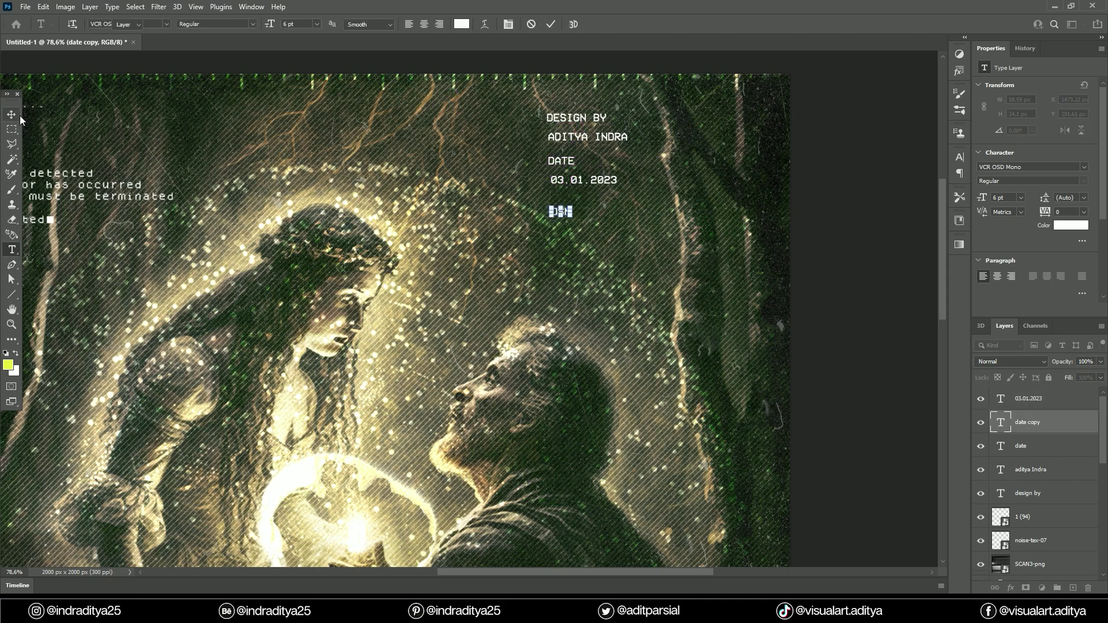
key("ctrl+Return")
key("v")
Step: Add a 020 line below DSN and move DESIGN BY toward the top-right corner
left_click_drag(600, 180, 600, 236)
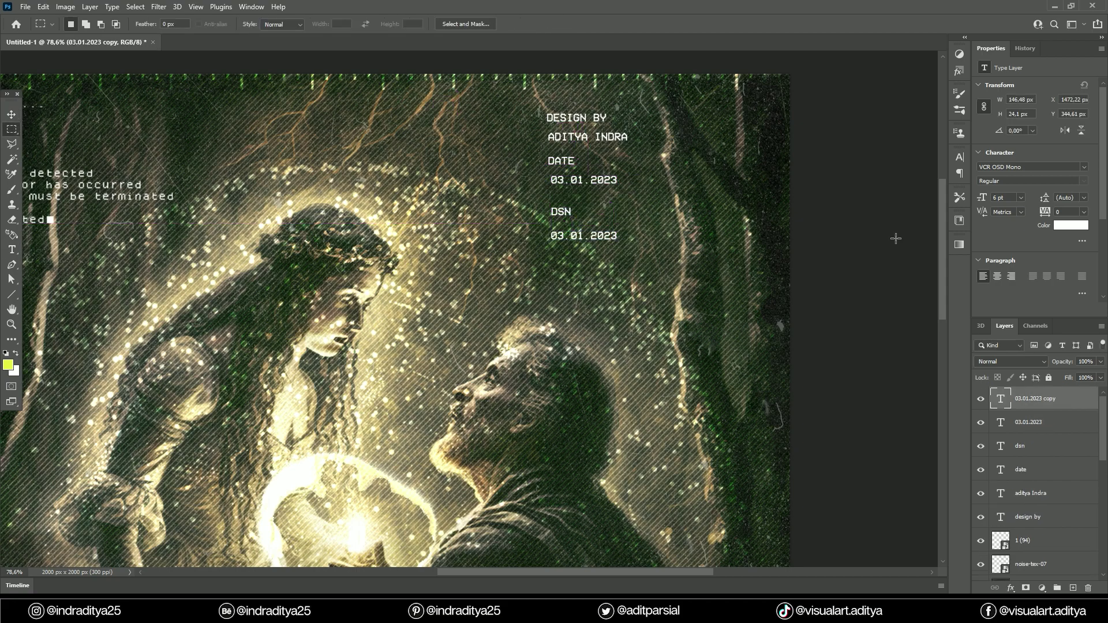
key("t")
double_click(600, 233)
type("020")
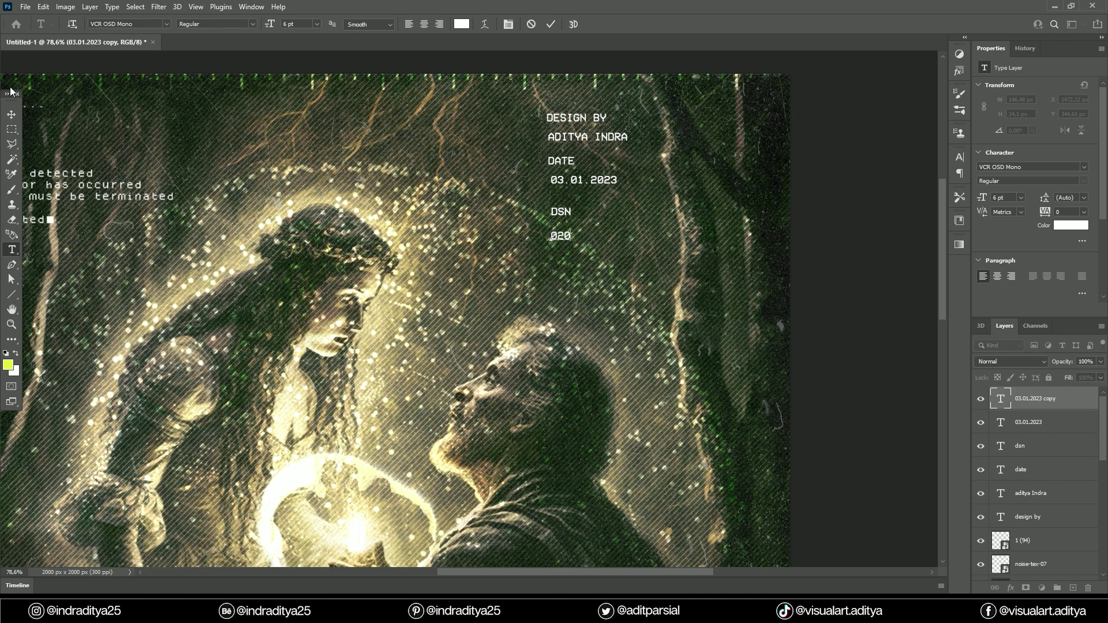
key("ctrl+Return")
key("v")
left_click_drag(566, 118, 697, 105)
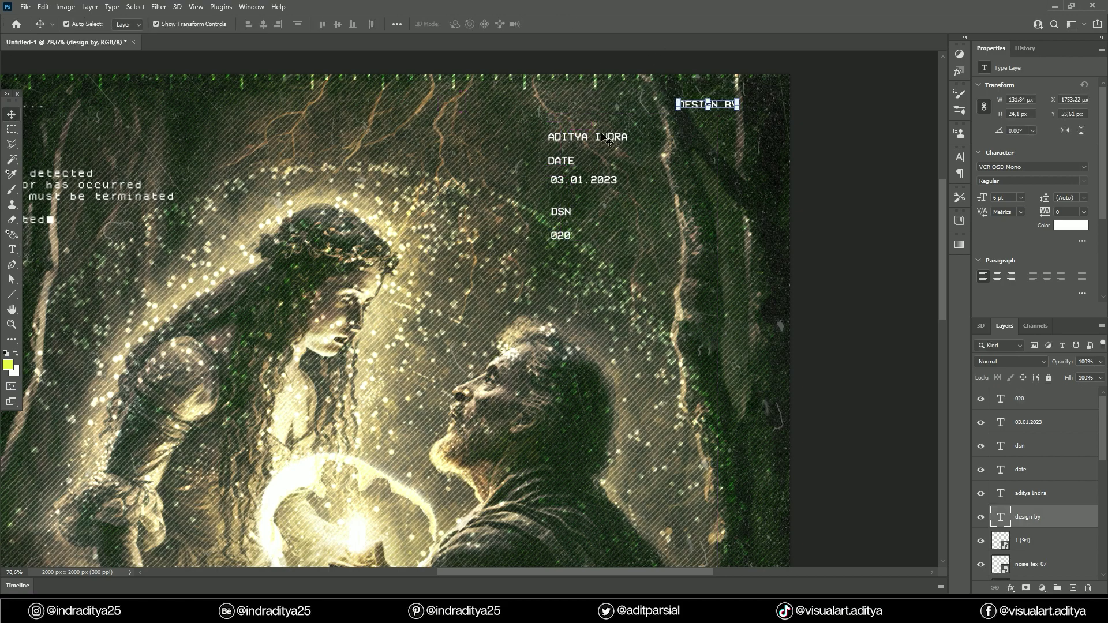
Step: Set the name line to 10 pt and right-align it under DESIGN BY top-right
left_click_drag(583, 137, 715, 123)
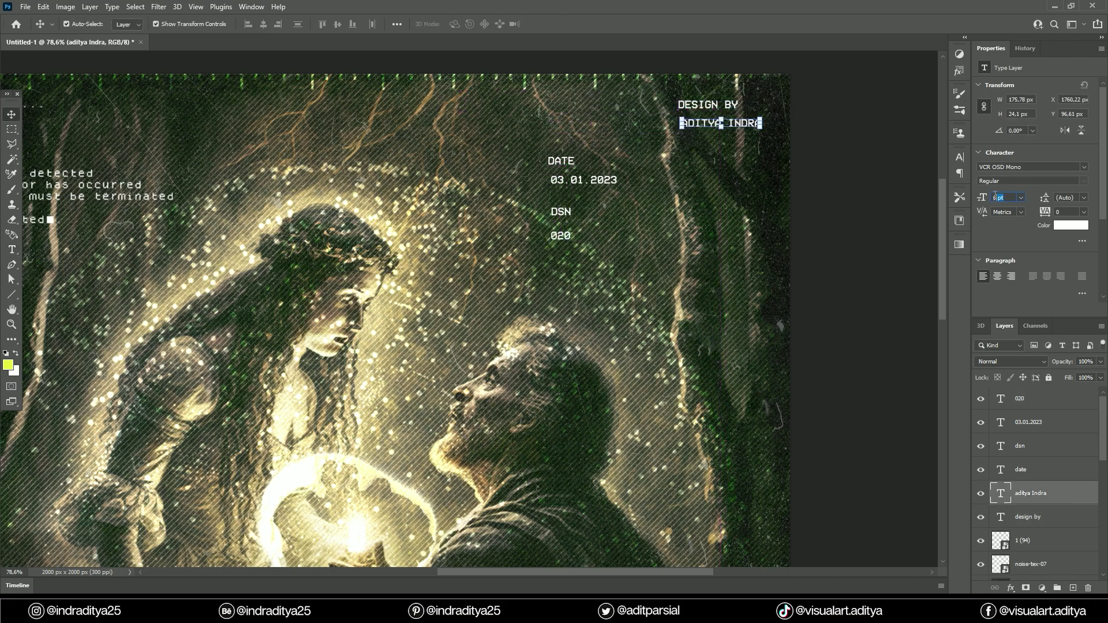
left_click(1021, 198)
left_click(1020, 276)
left_click(1021, 197)
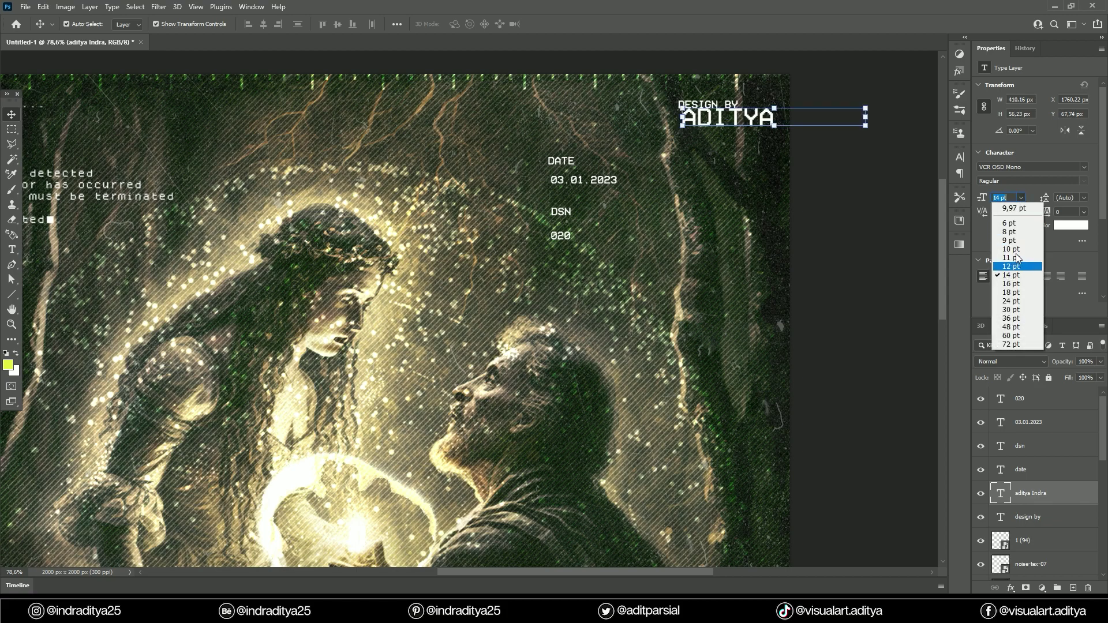
left_click(1010, 249)
left_click_drag(736, 104, 704, 103)
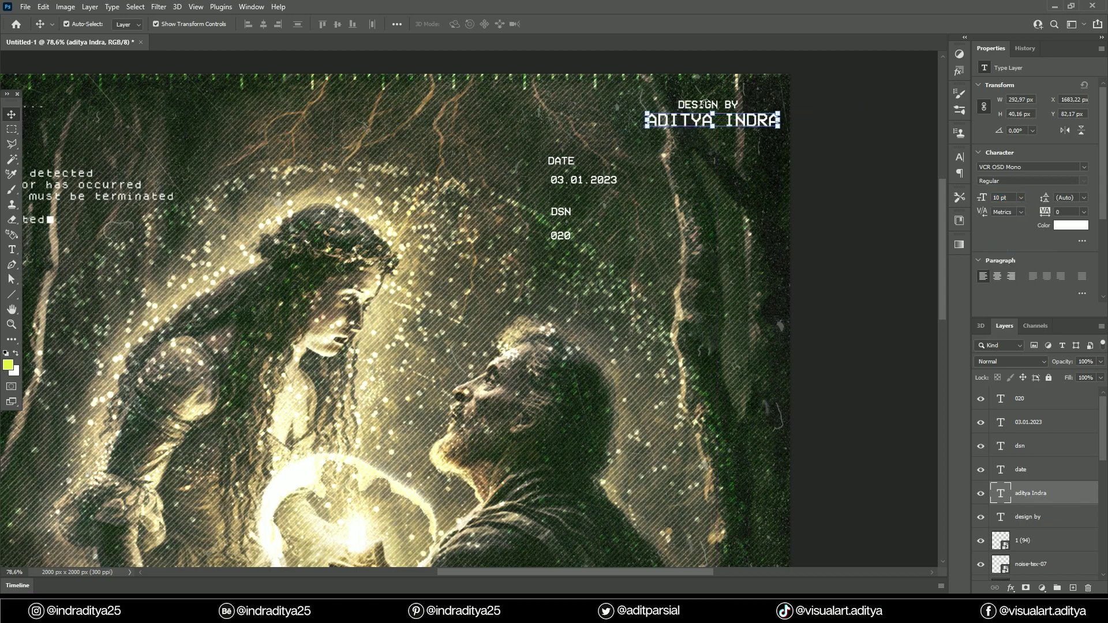
mouse_move(716, 105)
left_mouse_down()
mouse_move(669, 104)
mouse_move(651, 119)
mouse_move(725, 101)
left_mouse_up()
Step: Right-align DATE, the 10 pt date 03.01.2023 and DSN beneath the name
left_click_drag(572, 163, 755, 140)
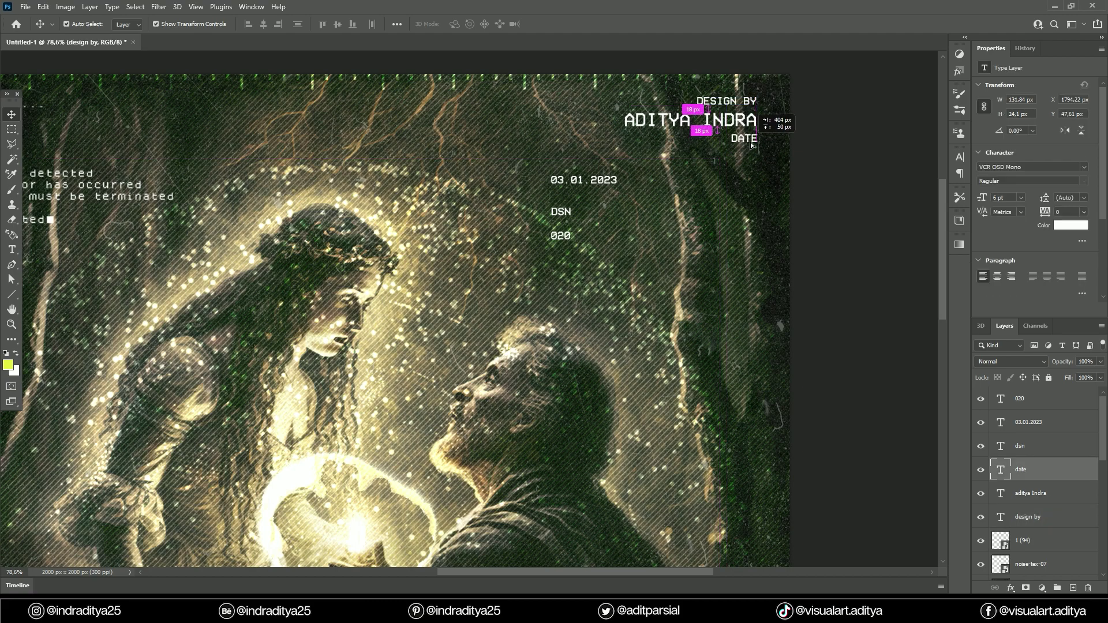
key("alt+bracketright")
key("alt+bracketright")
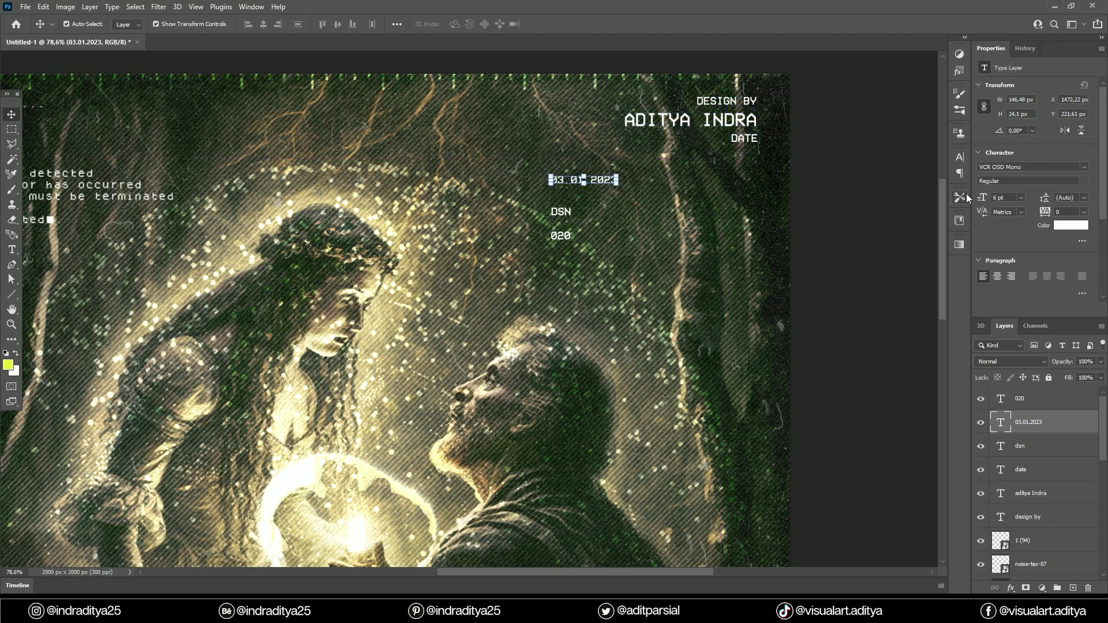
type("10")
key("Return")
mouse_move(647, 176)
left_mouse_down()
mouse_move(746, 167)
mouse_move(746, 157)
left_mouse_up()
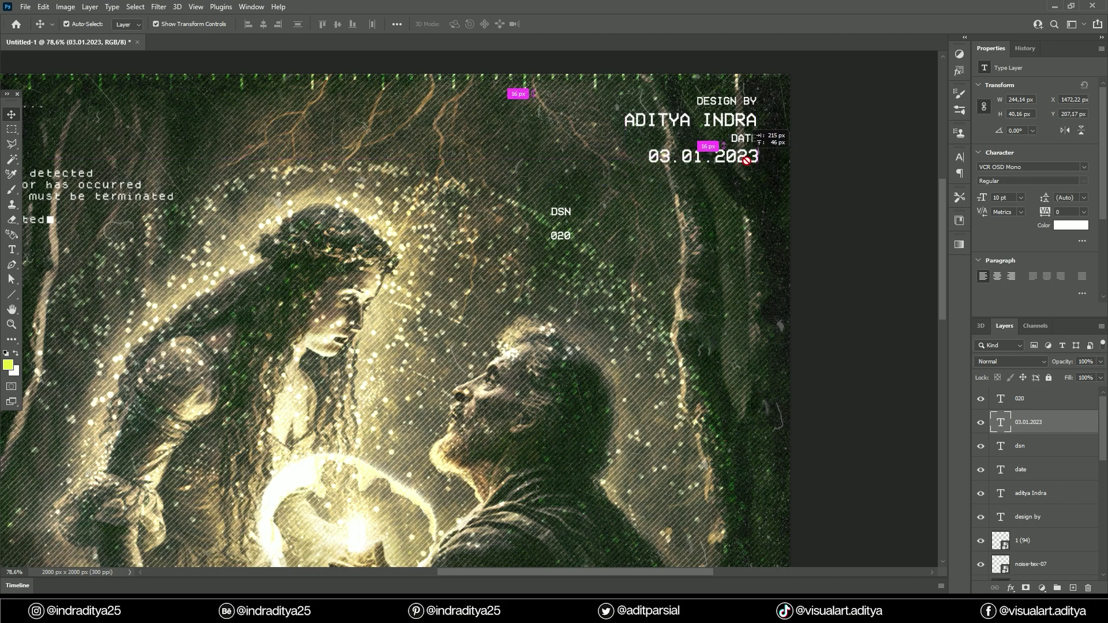
mouse_move(564, 216)
left_mouse_down()
mouse_move(761, 194)
mouse_move(751, 179)
left_mouse_up()
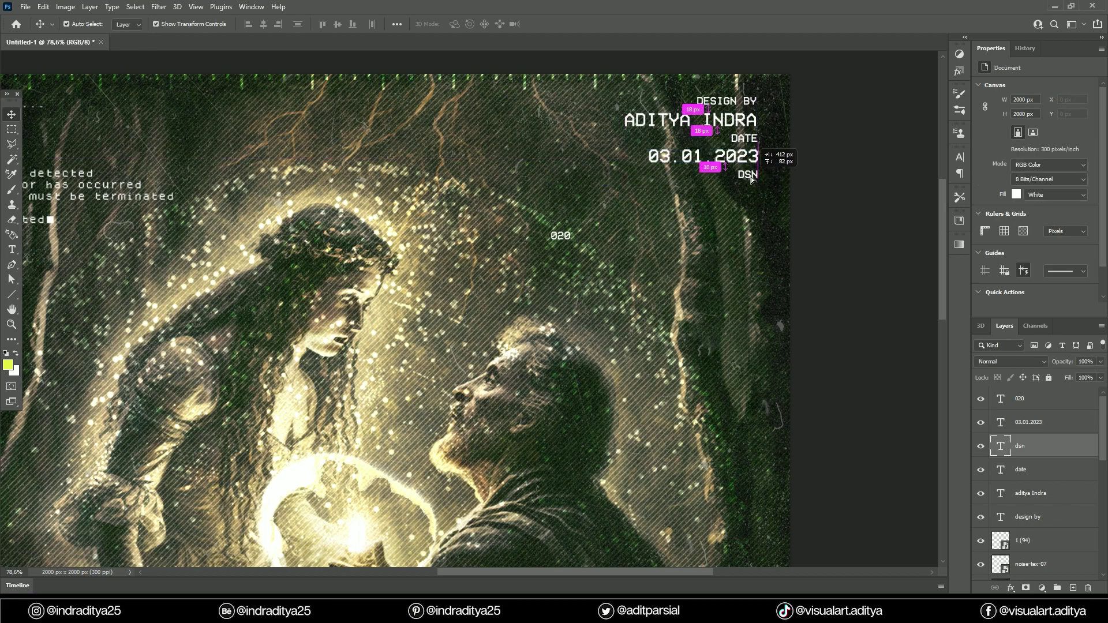
Step: Set 020 to 10 pt, right-align it under DSN, and group the credit text layers
key("alt+bracketright")
key("alt+bracketright")
type("10")
key("Return")
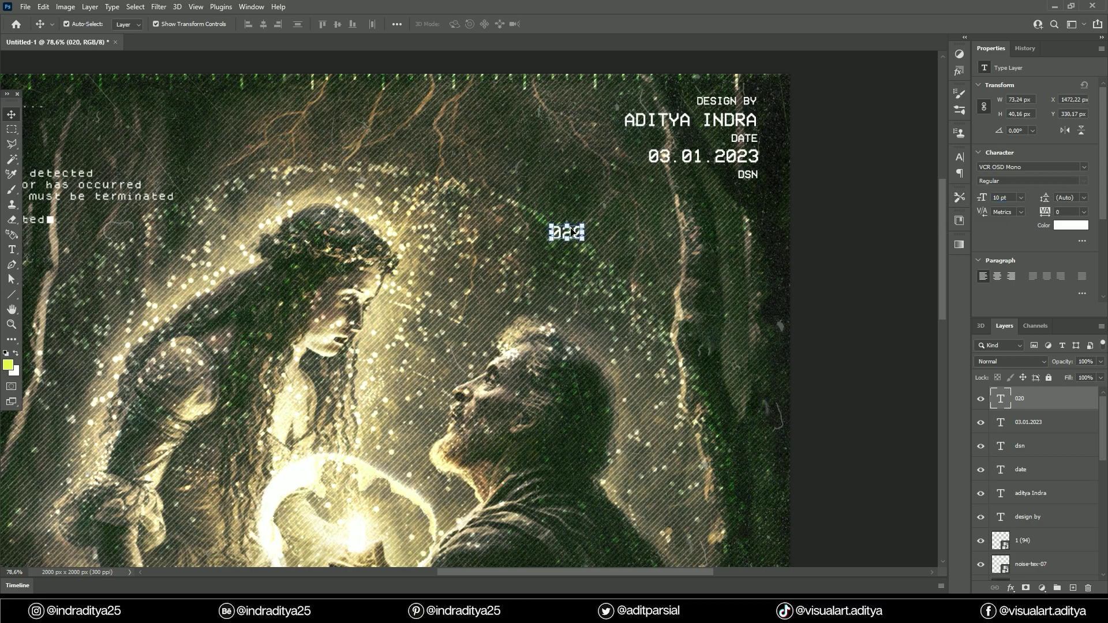
left_click_drag(559, 233, 749, 195)
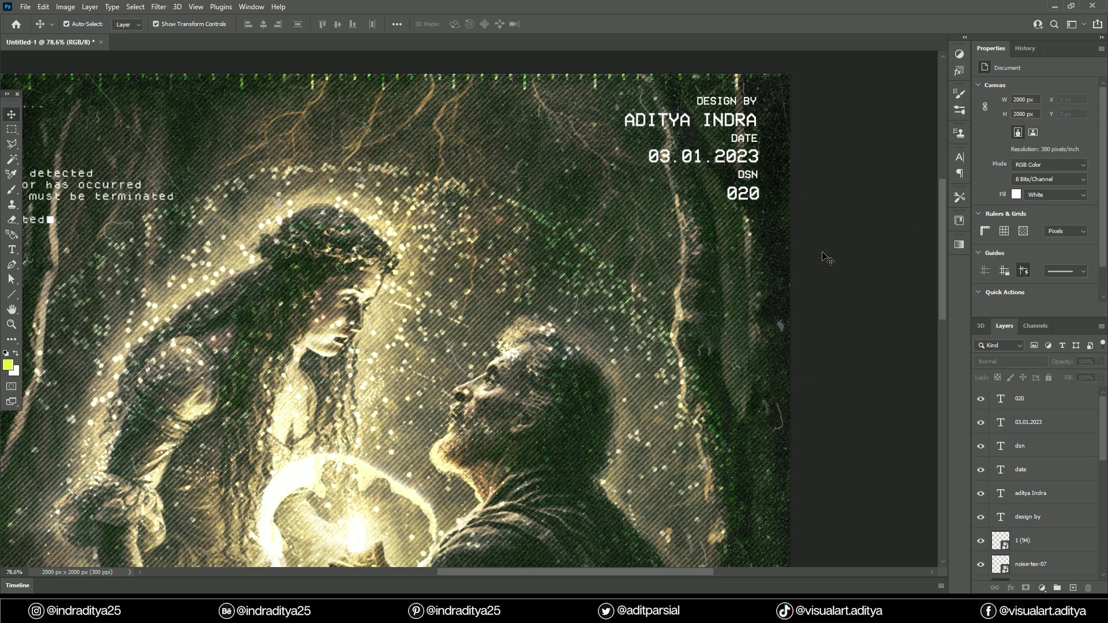
key("ctrl+0")
left_click(1052, 517, "shift")
key("ctrl+g")
left_click(813, 315)
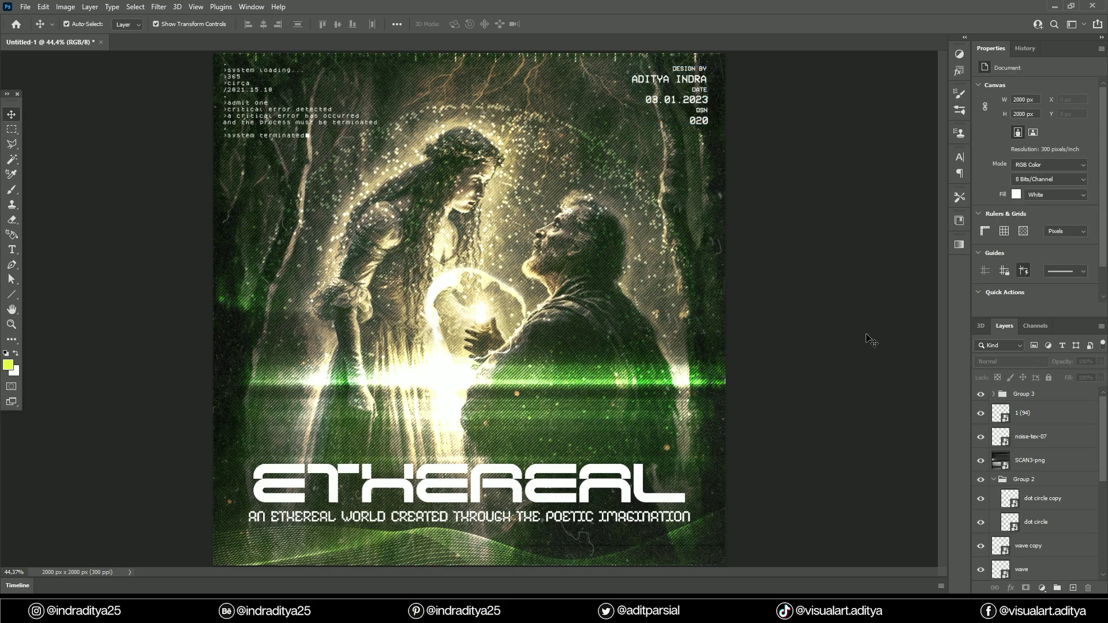
key("ctrl+minus")
scroll(502, 254, "up", 4)
scroll(502, 254, "up", 2)
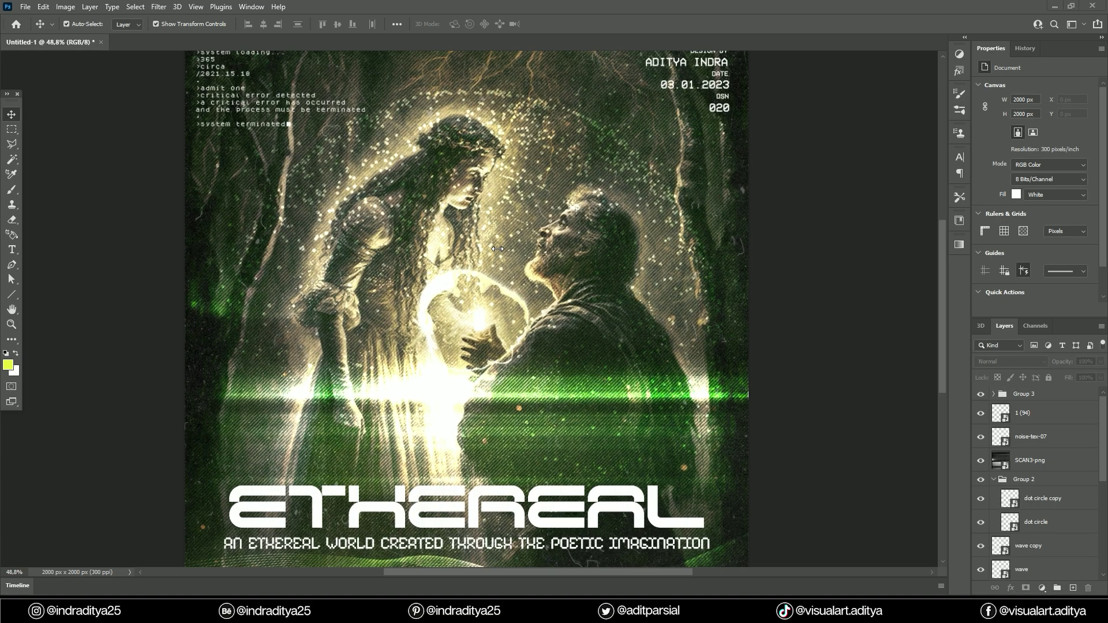
scroll(502, 254, "up", 2)
scroll(502, 254, "up", 1)
scroll(502, 254, "up", 1)
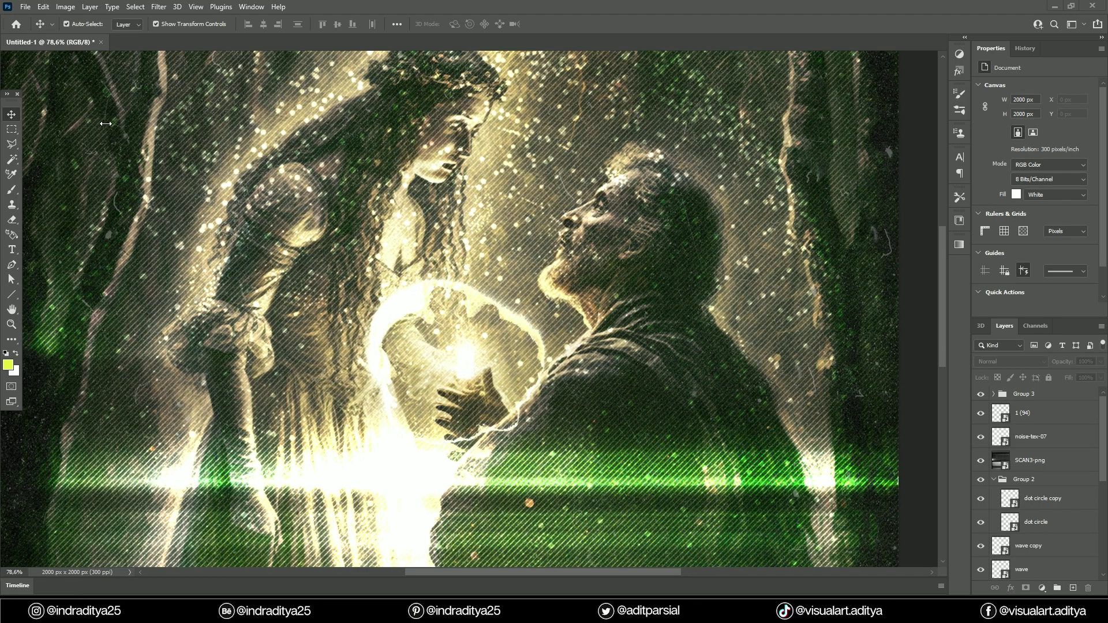
mouse_move(533, 214)
left_mouse_down()
mouse_move(551, 427)
mouse_move(732, 220)
mouse_move(728, 346)
left_mouse_up()
scroll(614, 357, "down", 3)
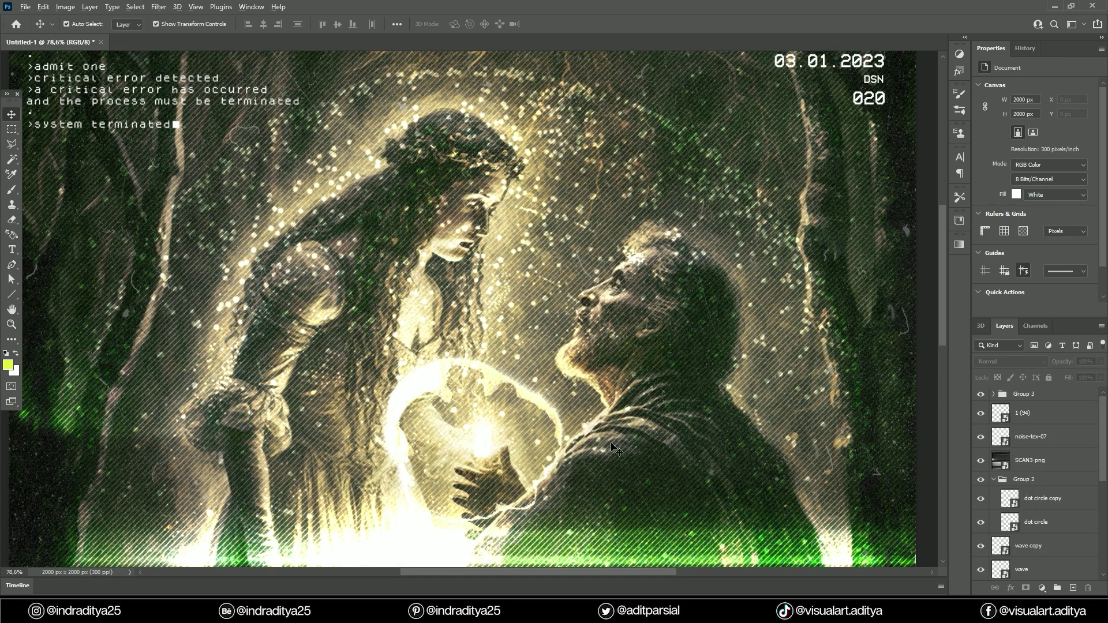
left_click_drag(614, 357, 615, 449)
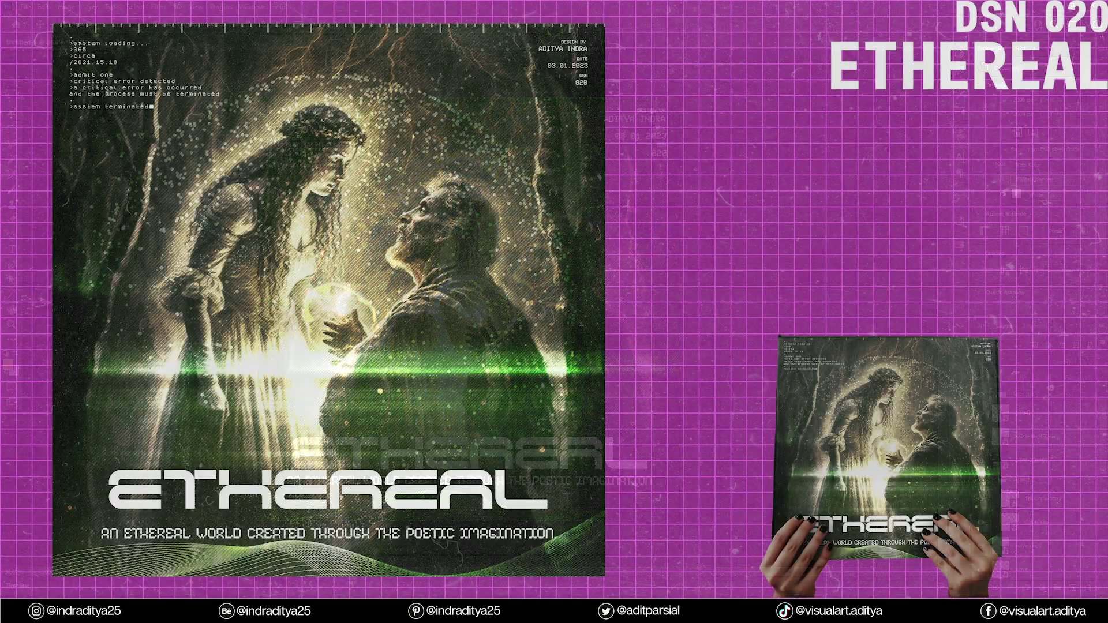